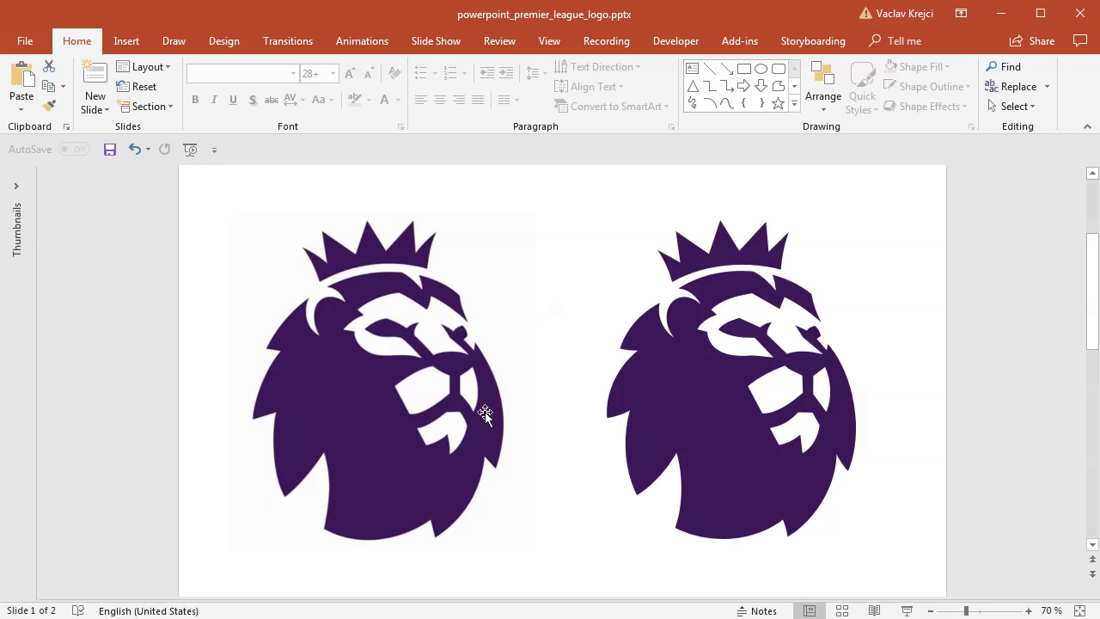
# - Inspect both lion logos and the crown's shape format on slide 1, then scroll to slide 2
pyautogui.click(423, 404)
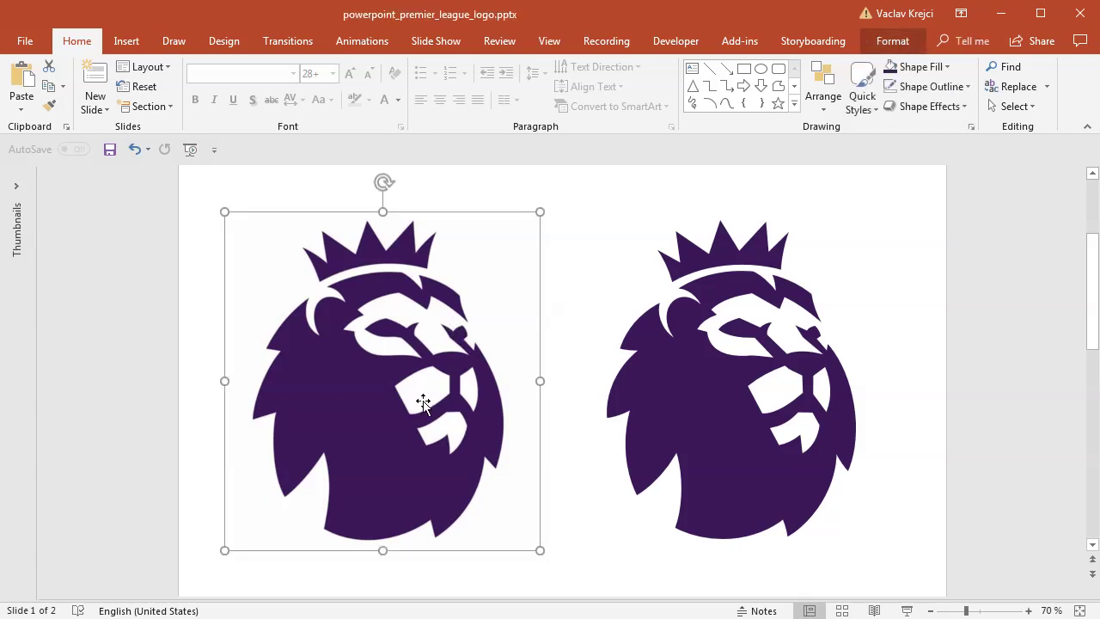
pyautogui.click(750, 405)
pyautogui.click(760, 251)
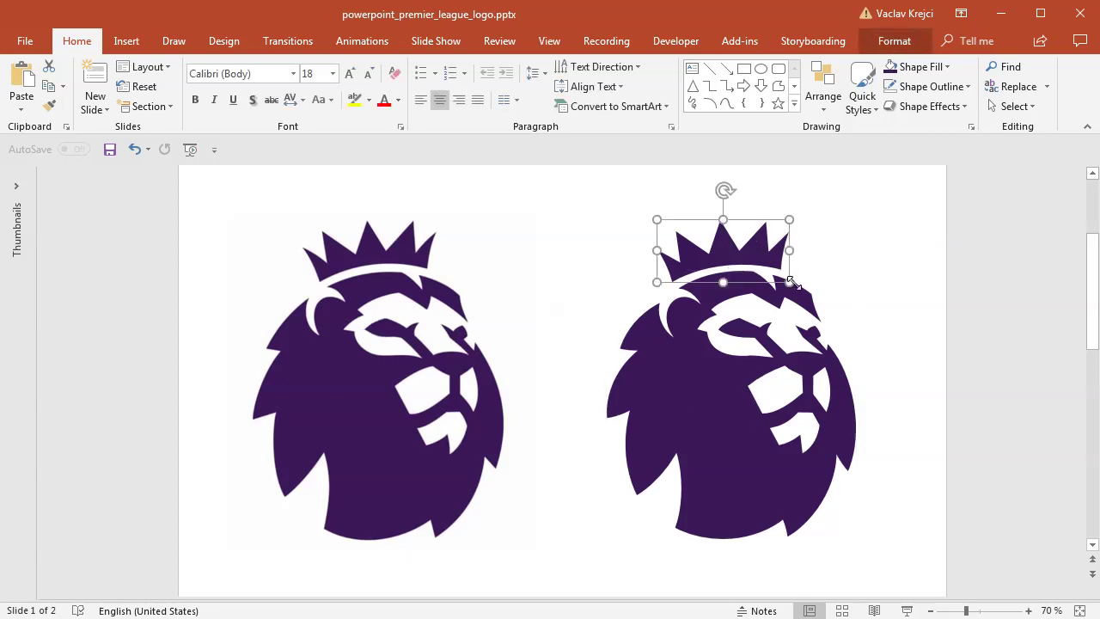
pyautogui.click(841, 298)
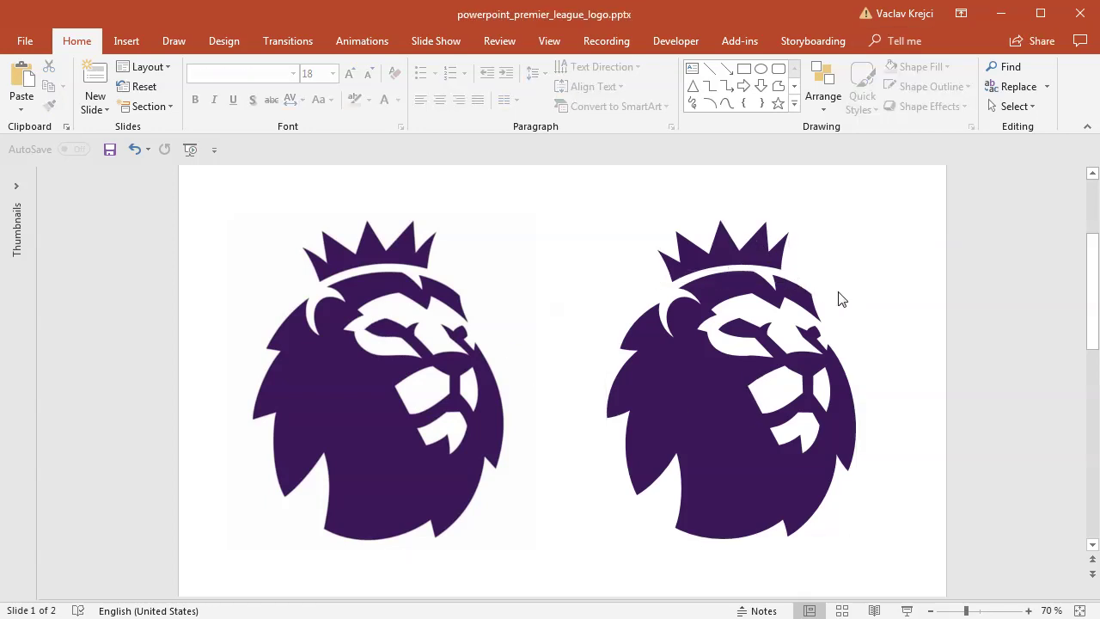
pyautogui.click(755, 261)
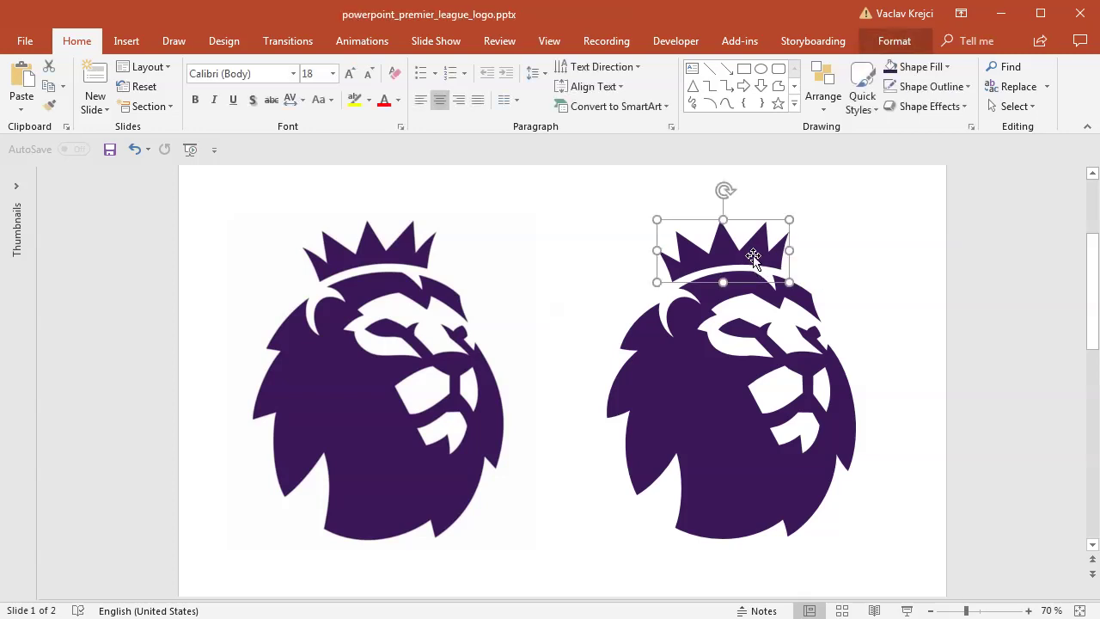
pyautogui.click(894, 42)
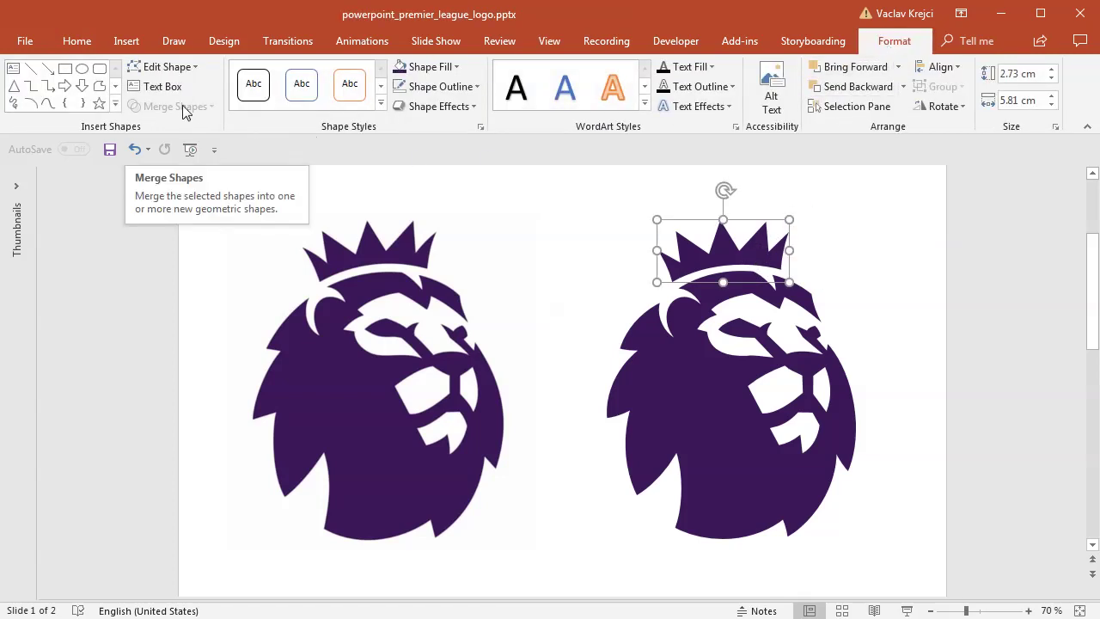
pyautogui.click(562, 241)
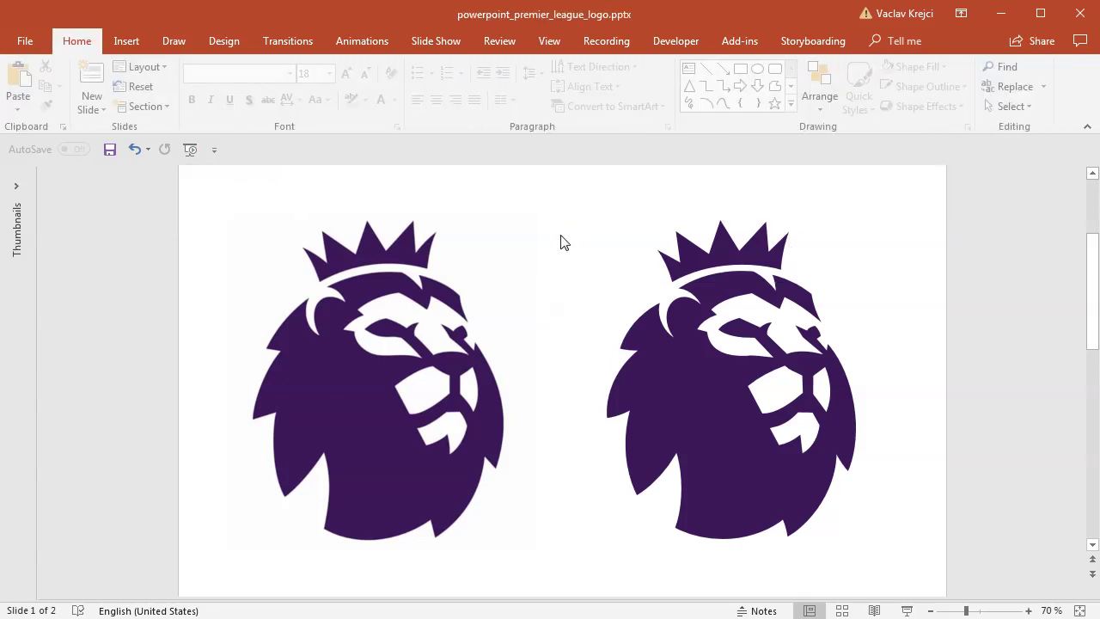
pyautogui.scroll(-1, 610, 246)
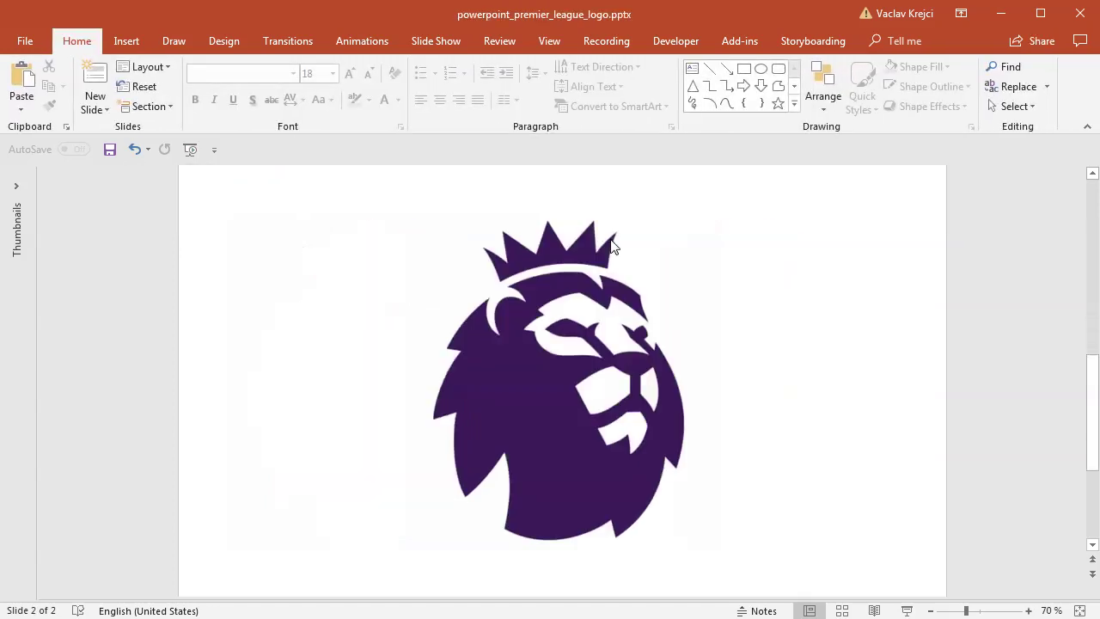
# - Zoom to 142% and scroll to the lion logo's crown and upper head
pyautogui.click(606, 351)
pyautogui.click(769, 359)
pyautogui.click(986, 612)
pyautogui.moveTo(736, 588); pyautogui.dragTo(527, 596)
pyautogui.moveTo(1083, 507); pyautogui.dragTo(1092, 378)
# - Draw a trial oval over the lion's head, then delete it
pyautogui.click(126, 41)
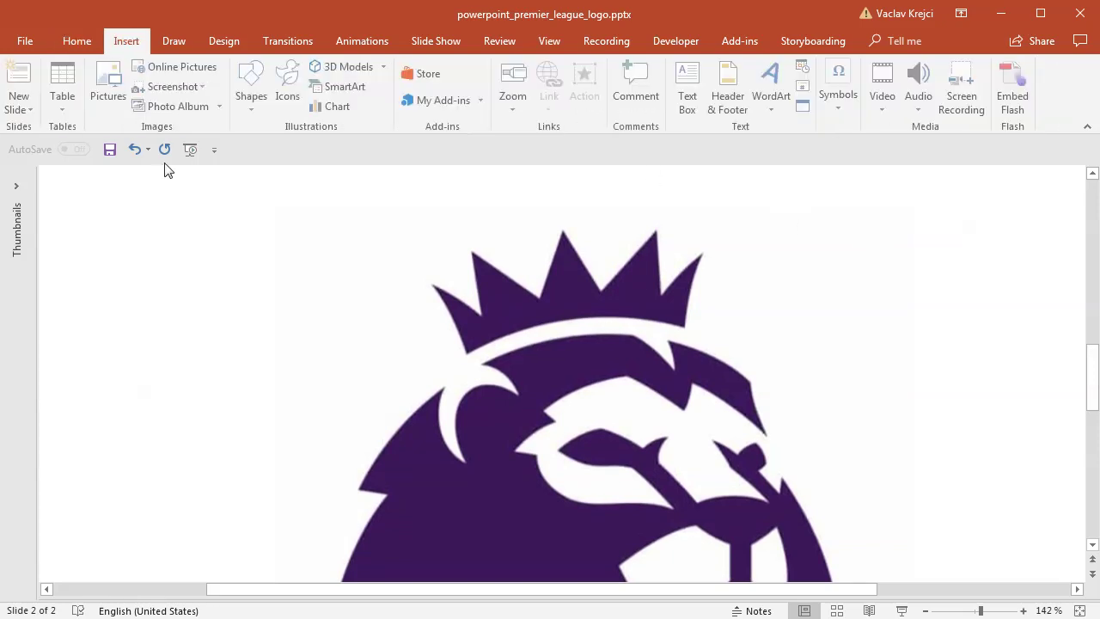
pyautogui.click(255, 107)
pyautogui.click(322, 145)
pyautogui.moveTo(400, 315); pyautogui.dragTo(814, 534)
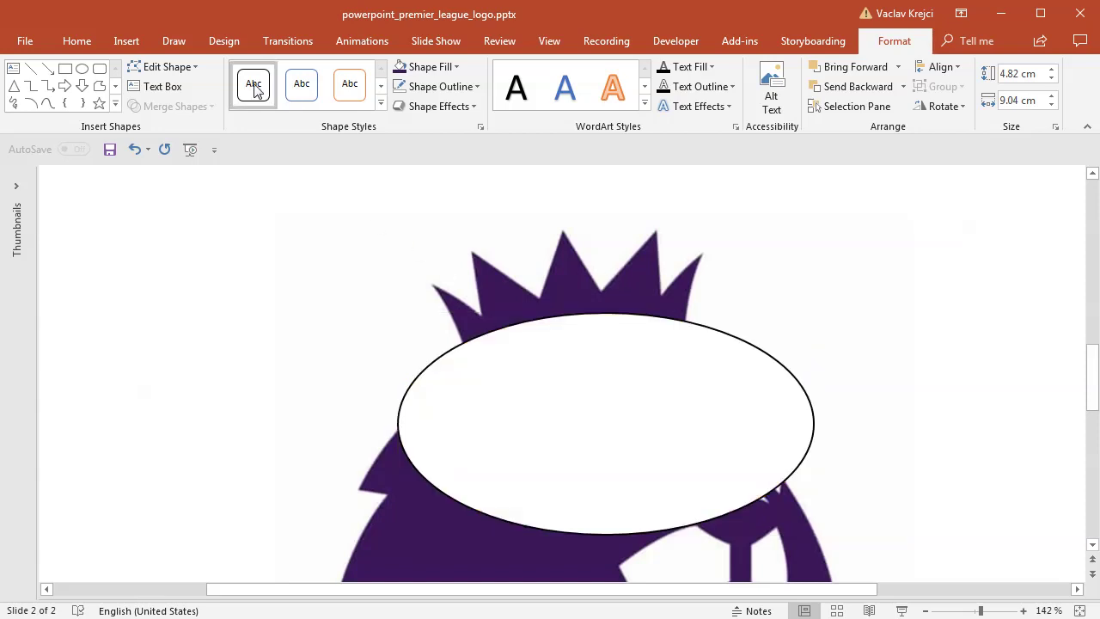
pyautogui.press('Delete')
pyautogui.click(126, 41)
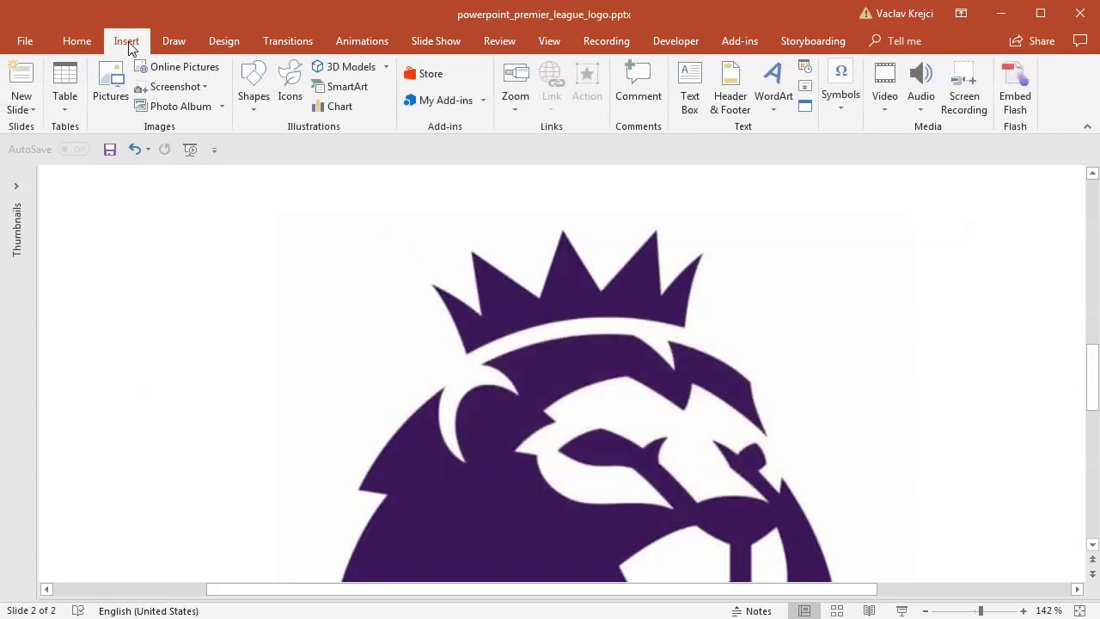
# - Draw a sample oval left of the crown and apply the blue shape style
pyautogui.click(253, 90)
pyautogui.click(303, 146)
pyautogui.moveTo(306, 254); pyautogui.dragTo(466, 398)
pyautogui.click(382, 90)
pyautogui.click(382, 90)
pyautogui.click(381, 68)
pyautogui.rightClick(361, 88)
pyautogui.click(403, 96)
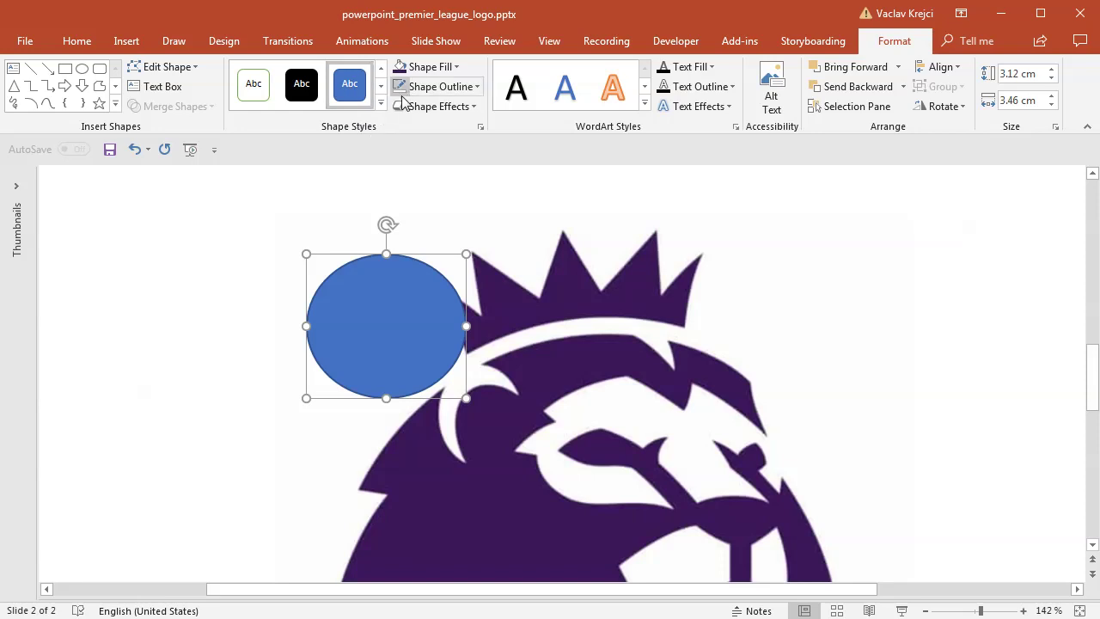
# - Give the oval a gold fill at 74% transparency and a gold outline
pyautogui.click(430, 71)
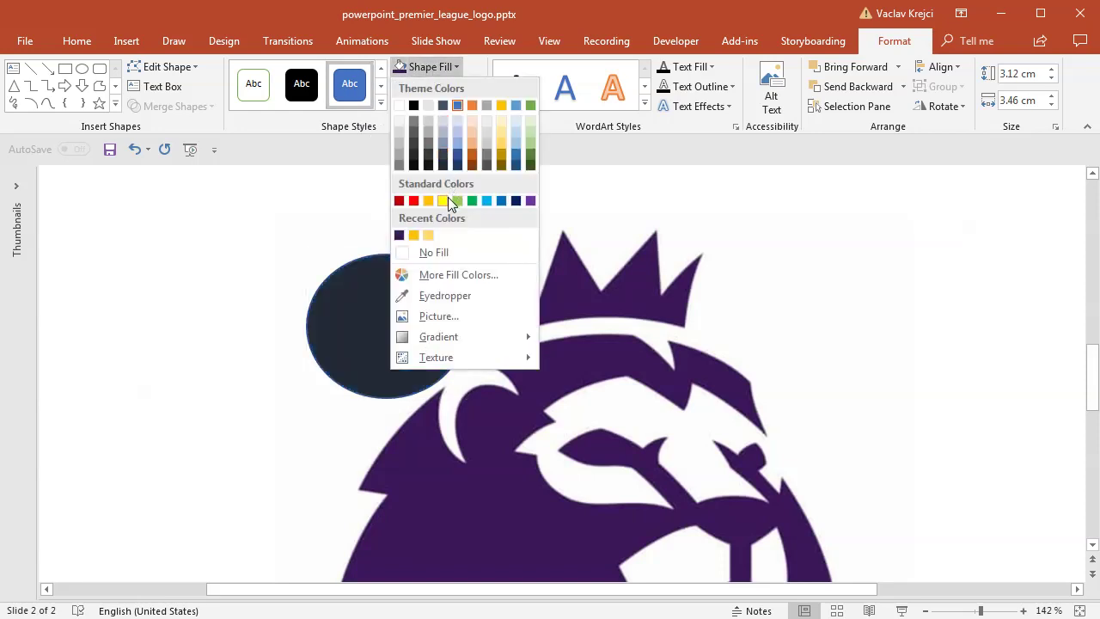
pyautogui.click(433, 205)
pyautogui.click(441, 86)
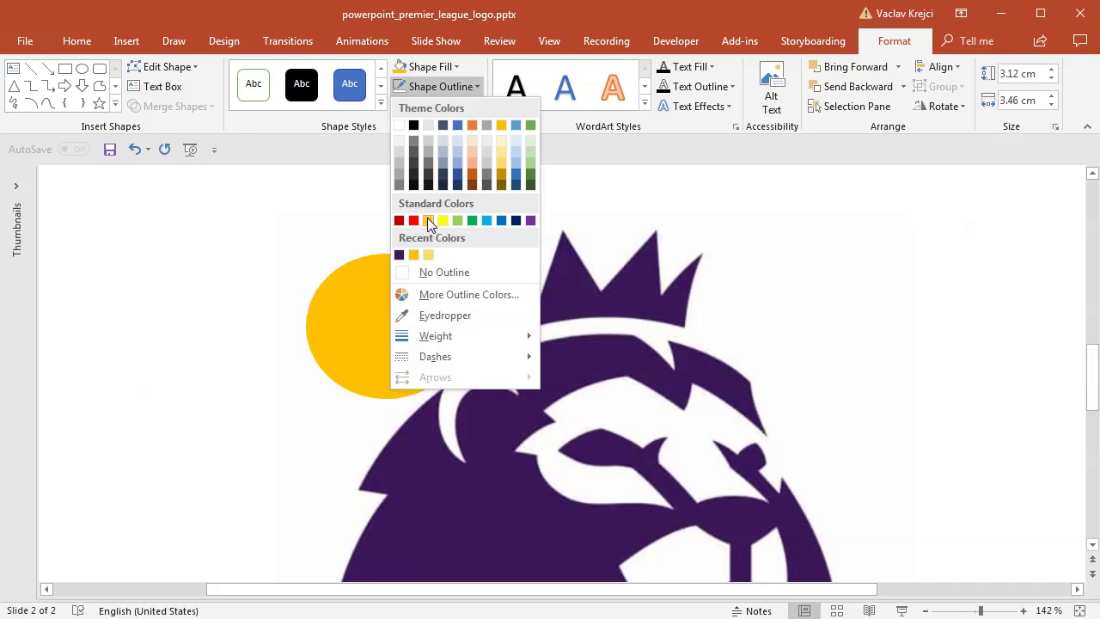
pyautogui.click(434, 272)
pyautogui.click(430, 67)
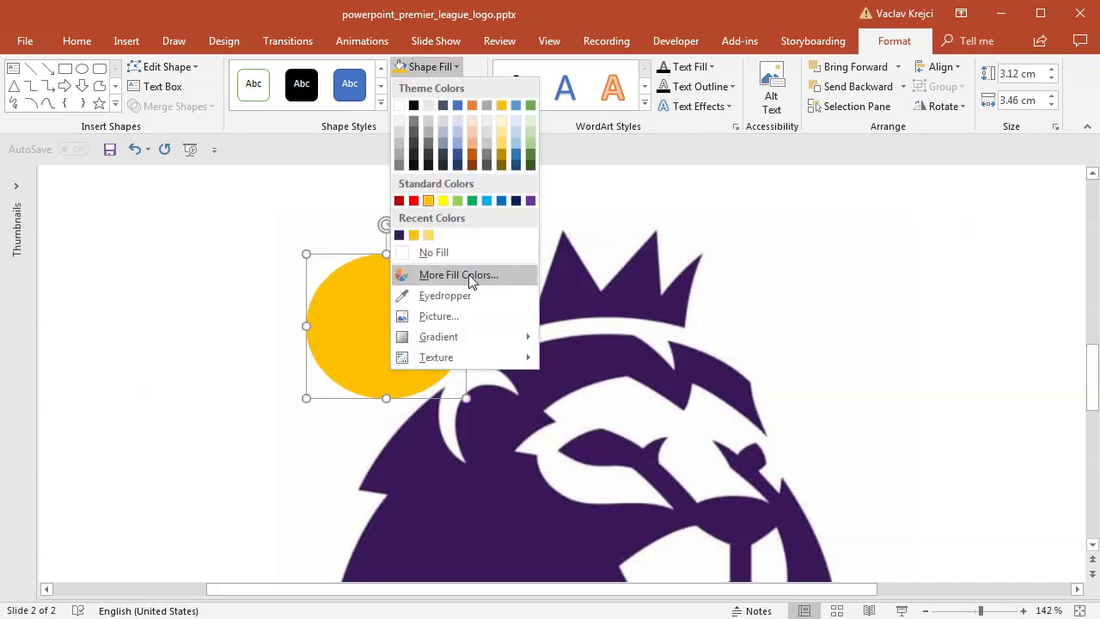
pyautogui.click(458, 275)
pyautogui.moveTo(225, 447); pyautogui.dragTo(288, 449)
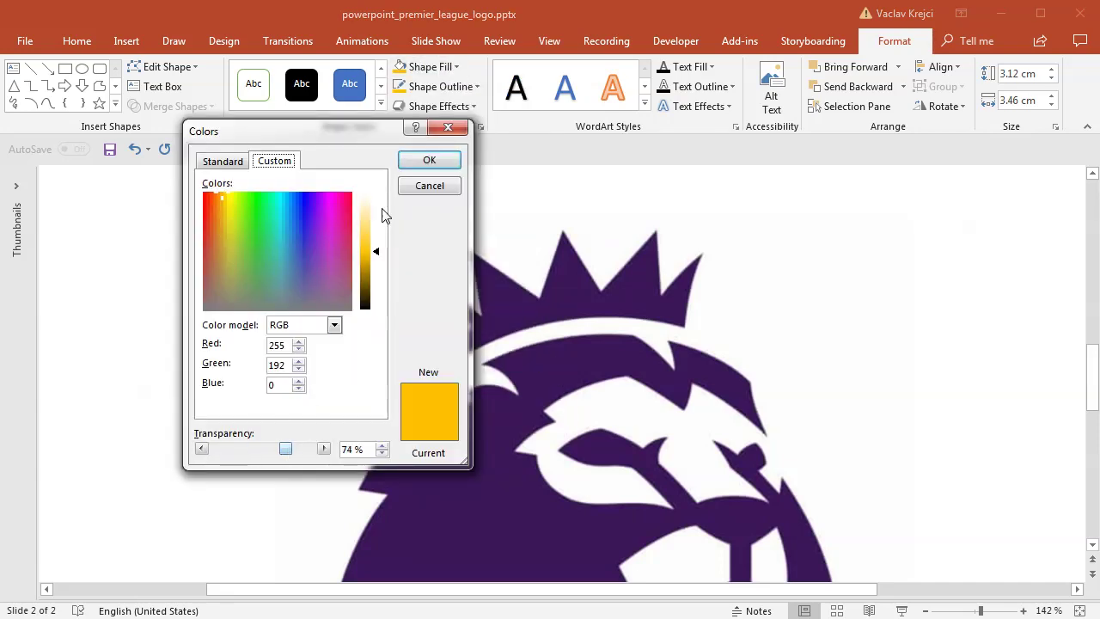
pyautogui.click(429, 160)
# - Set the oval as the default shape, then delete the sample
pyautogui.rightClick(382, 295)
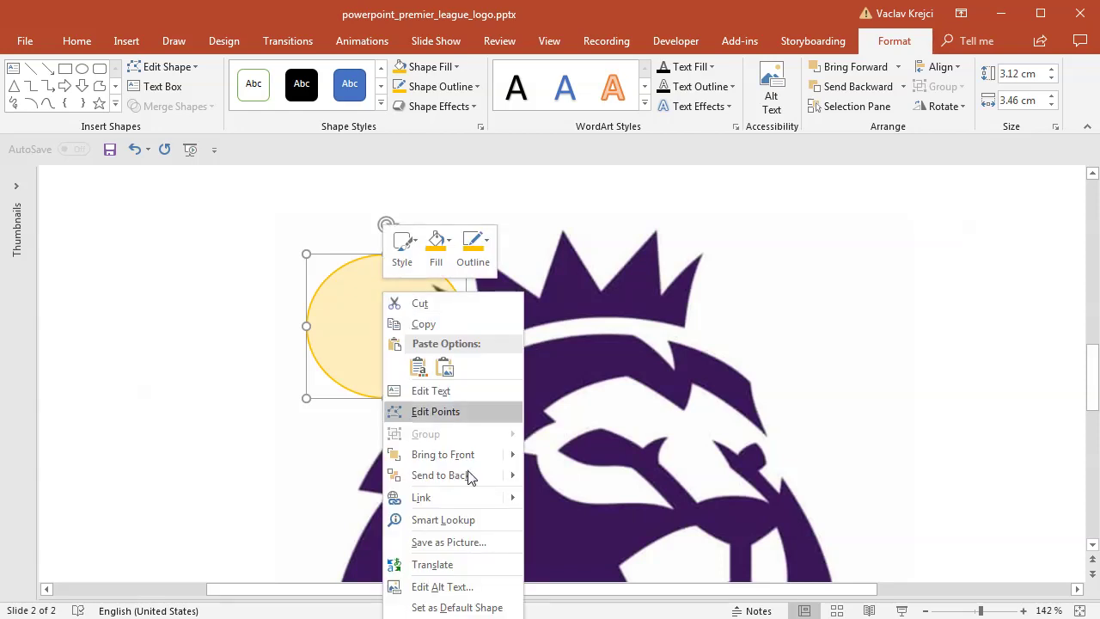
pyautogui.click(456, 608)
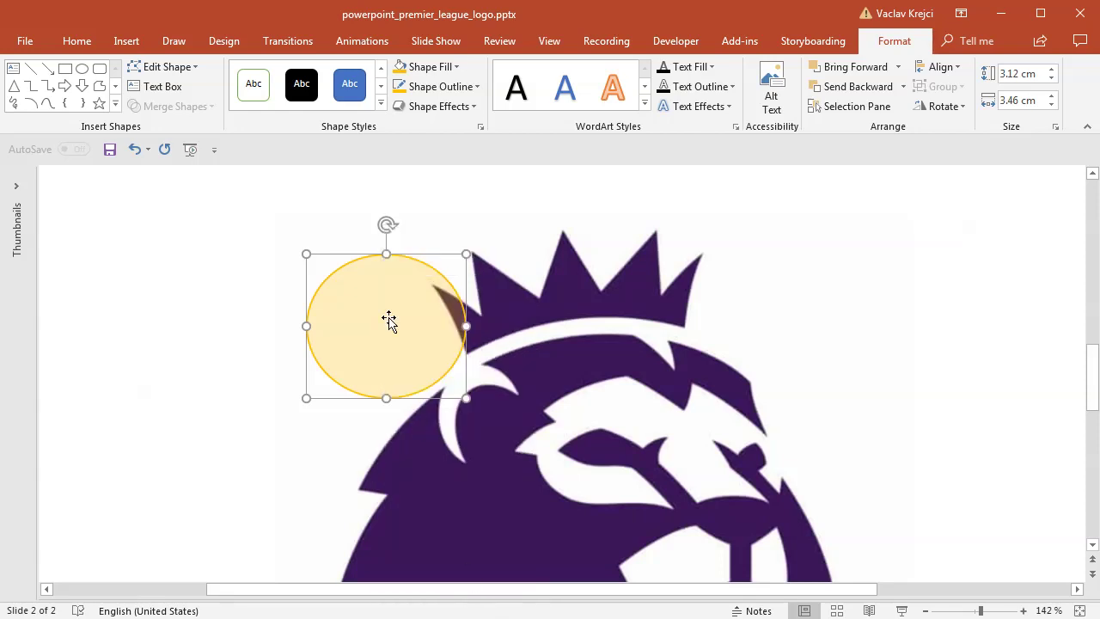
pyautogui.press('Delete')
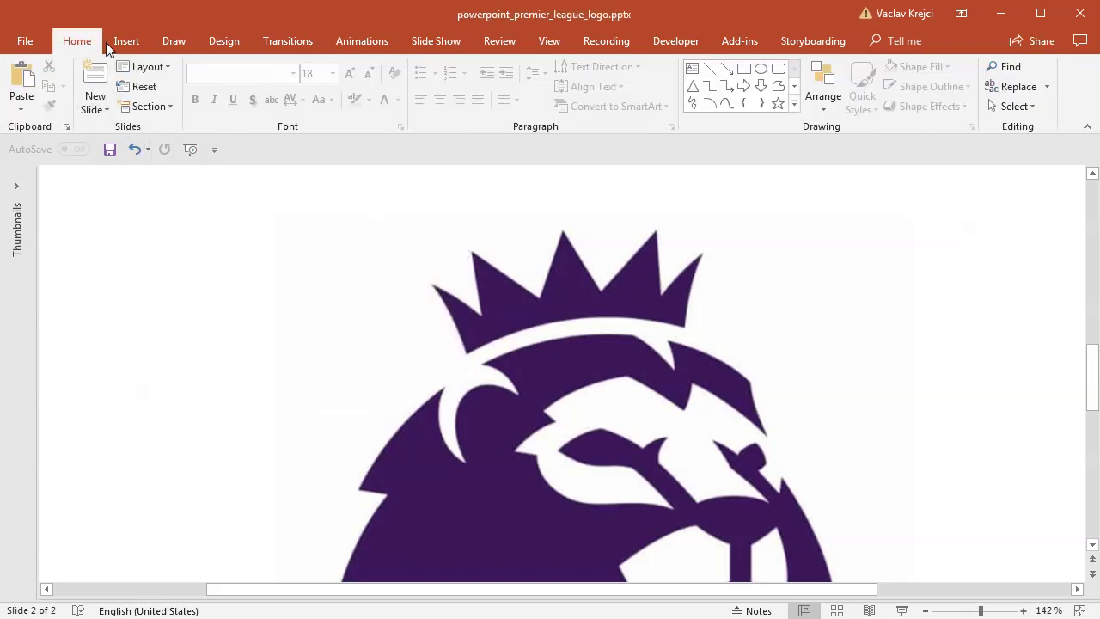
pyautogui.click(126, 41)
pyautogui.click(251, 105)
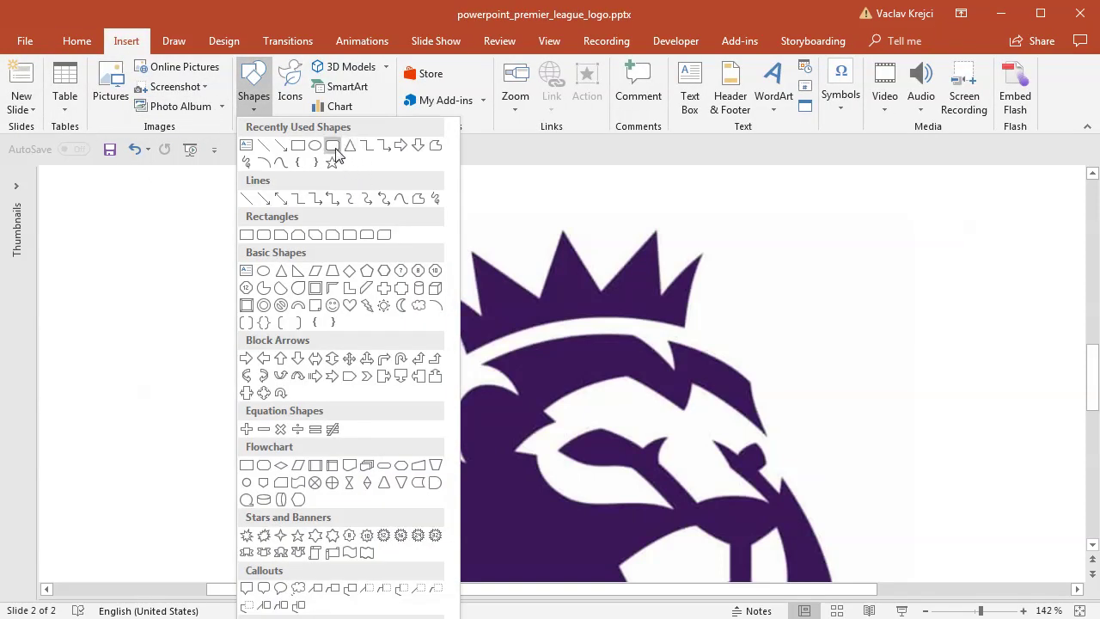
pyautogui.click(295, 144)
pyautogui.moveTo(260, 213); pyautogui.dragTo(516, 418)
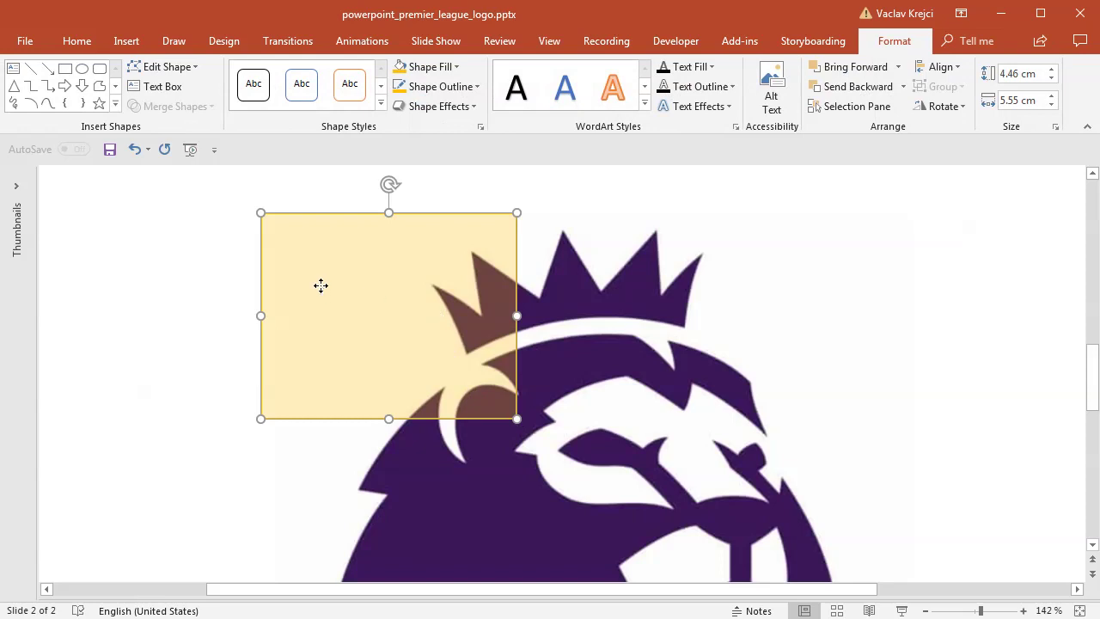
pyautogui.moveTo(321, 290); pyautogui.dragTo(494, 376)
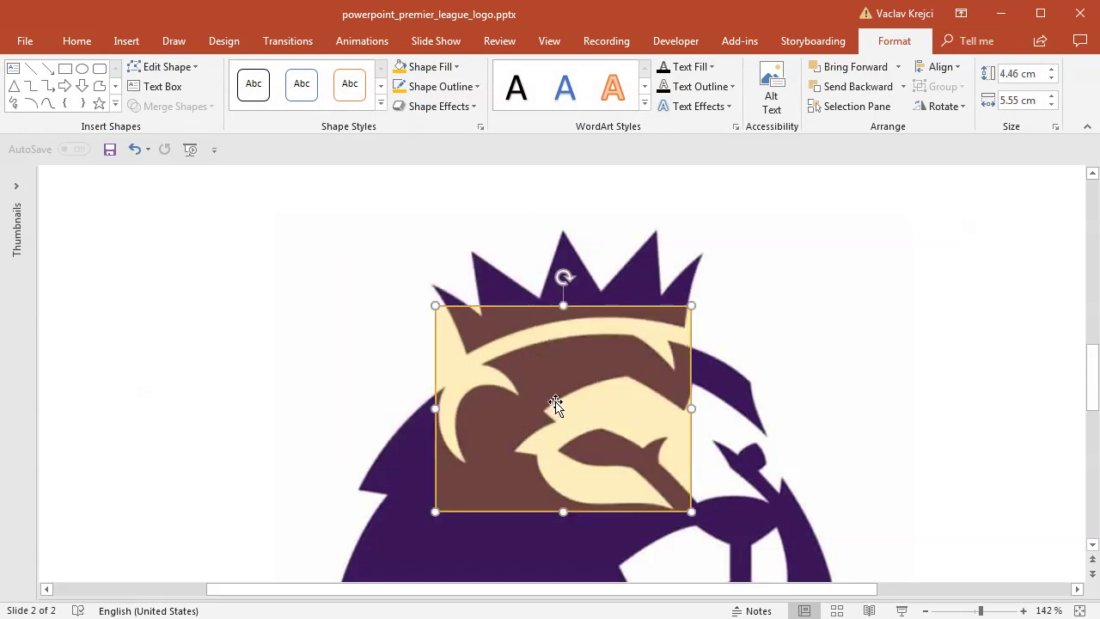
pyautogui.moveTo(555, 404); pyautogui.dragTo(452, 349)
pyautogui.click(432, 66)
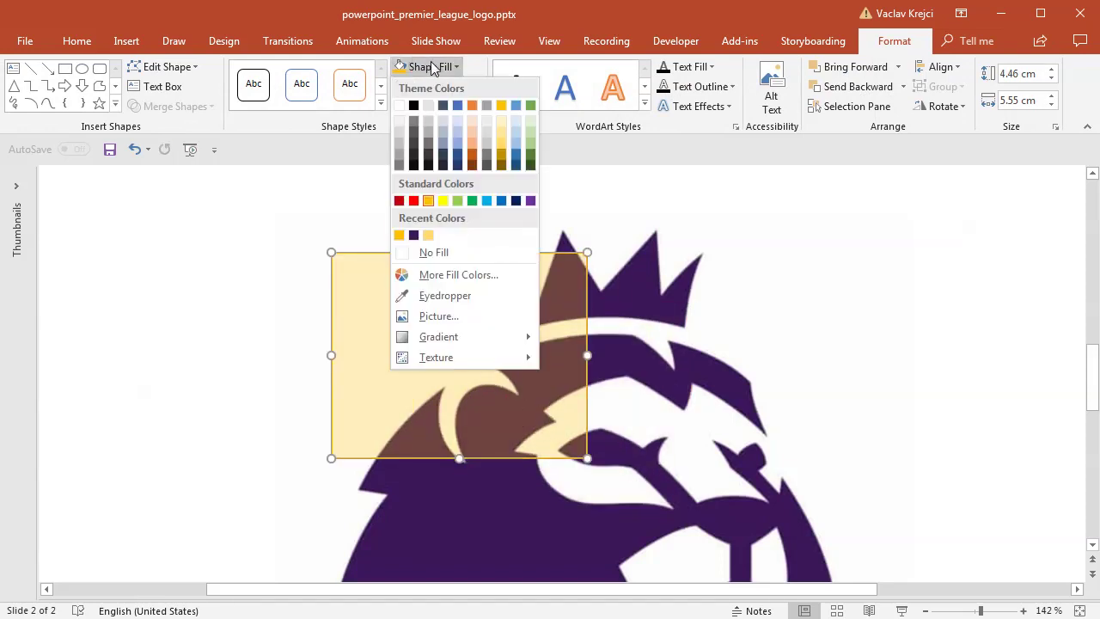
pyautogui.click(460, 250)
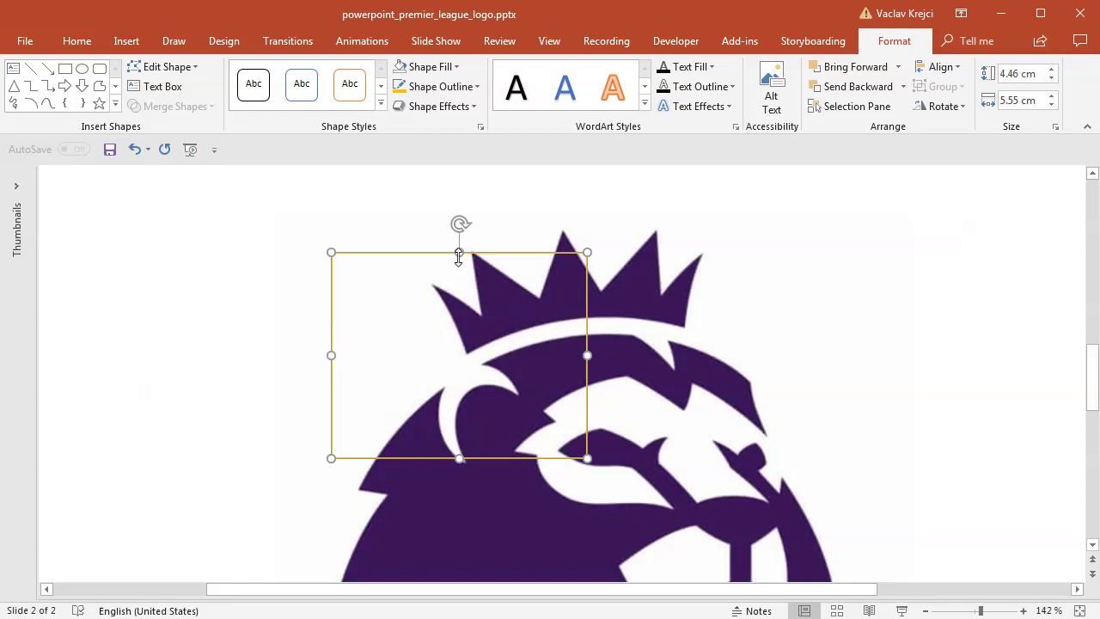
pyautogui.click(266, 285)
pyautogui.click(324, 281)
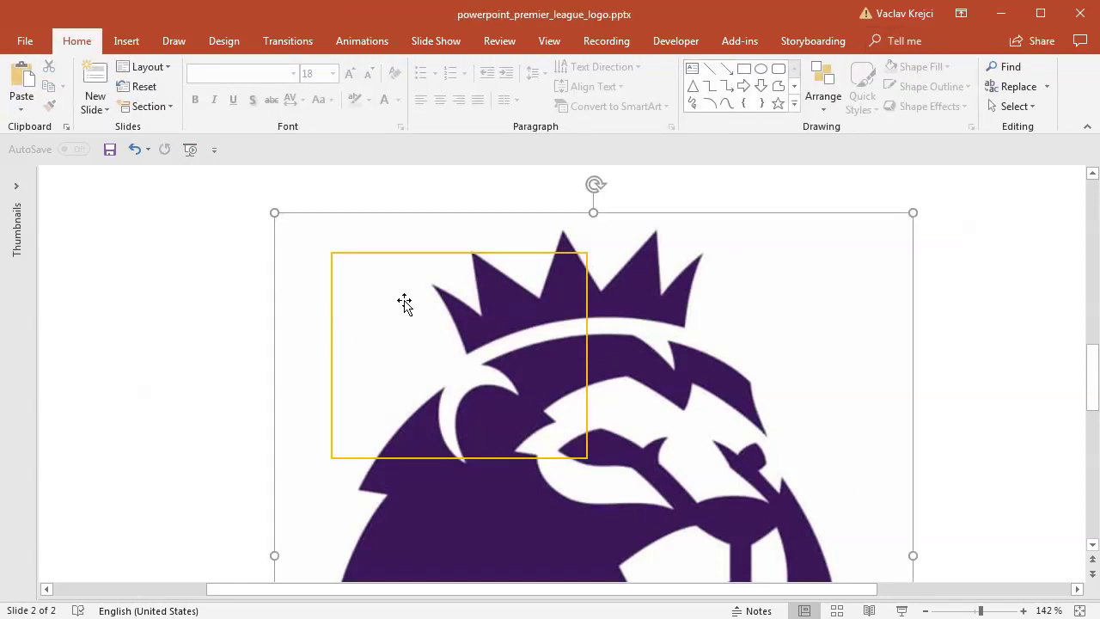
pyautogui.click(372, 252)
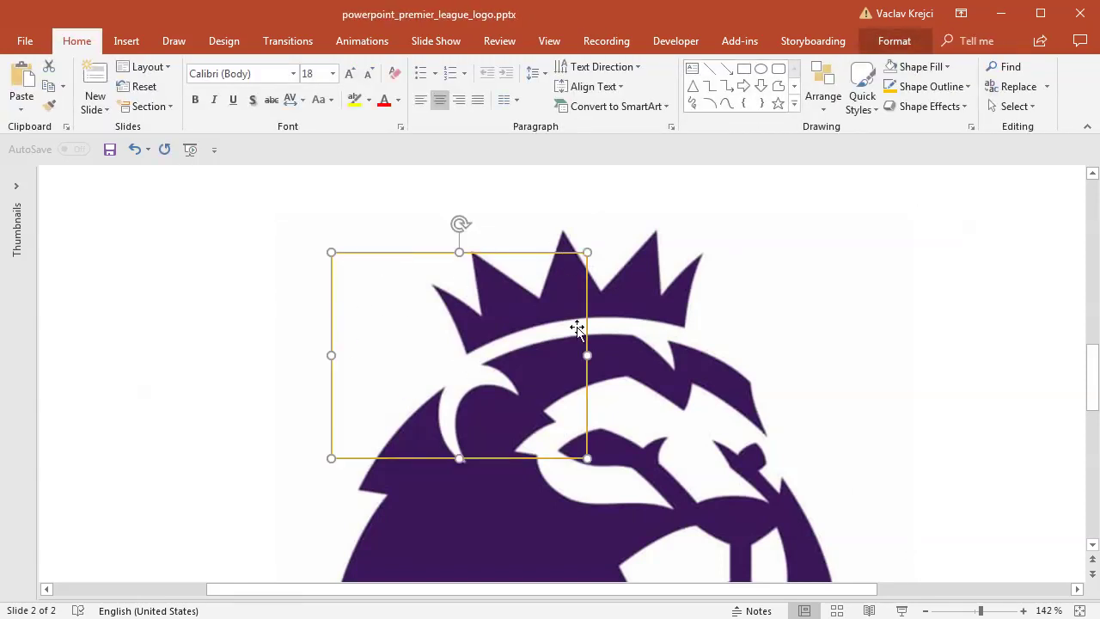
pyautogui.press('Delete')
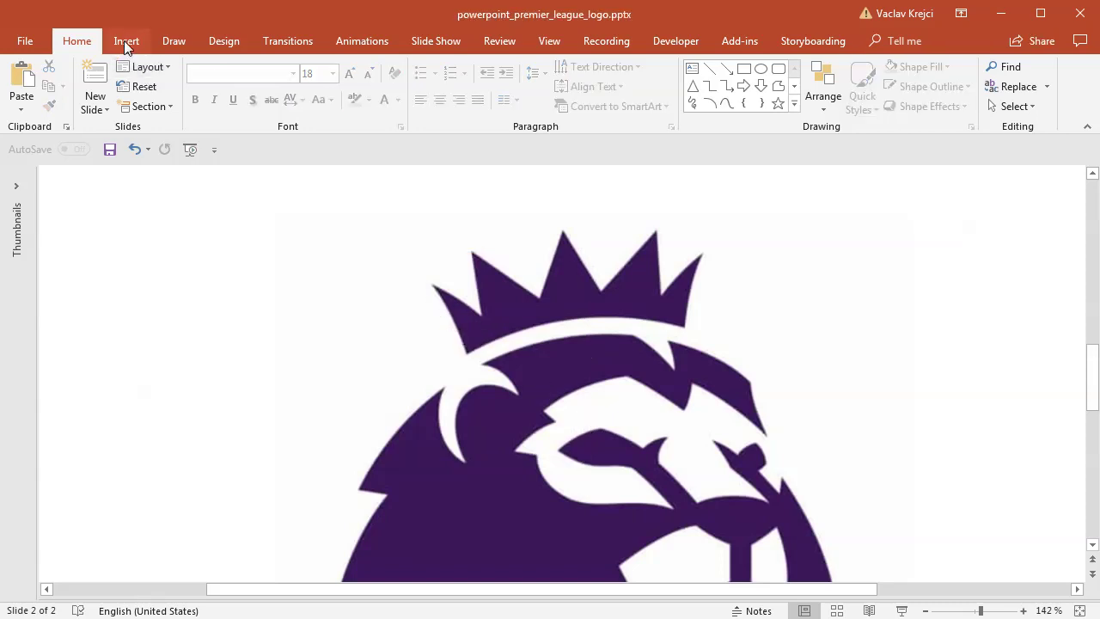
# - Draw three ellipses over the lion's head: one on the face, one on each side of the mane
pyautogui.click(124, 40)
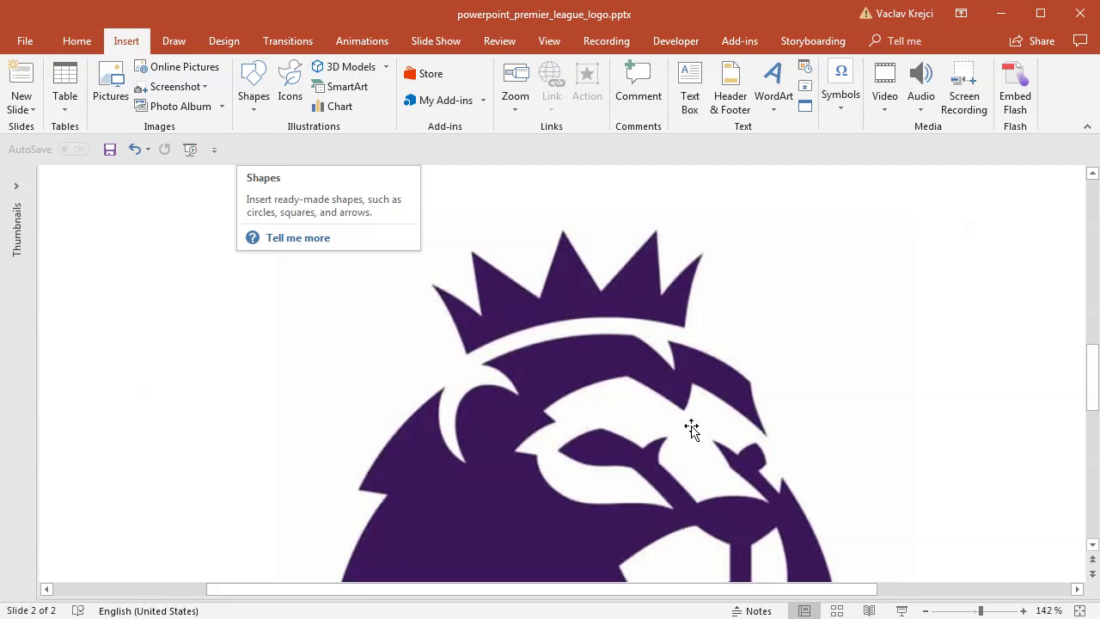
pyautogui.click(260, 104)
pyautogui.click(316, 146)
pyautogui.moveTo(418, 296); pyautogui.dragTo(788, 499)
pyautogui.moveTo(690, 418); pyautogui.dragTo(695, 436)
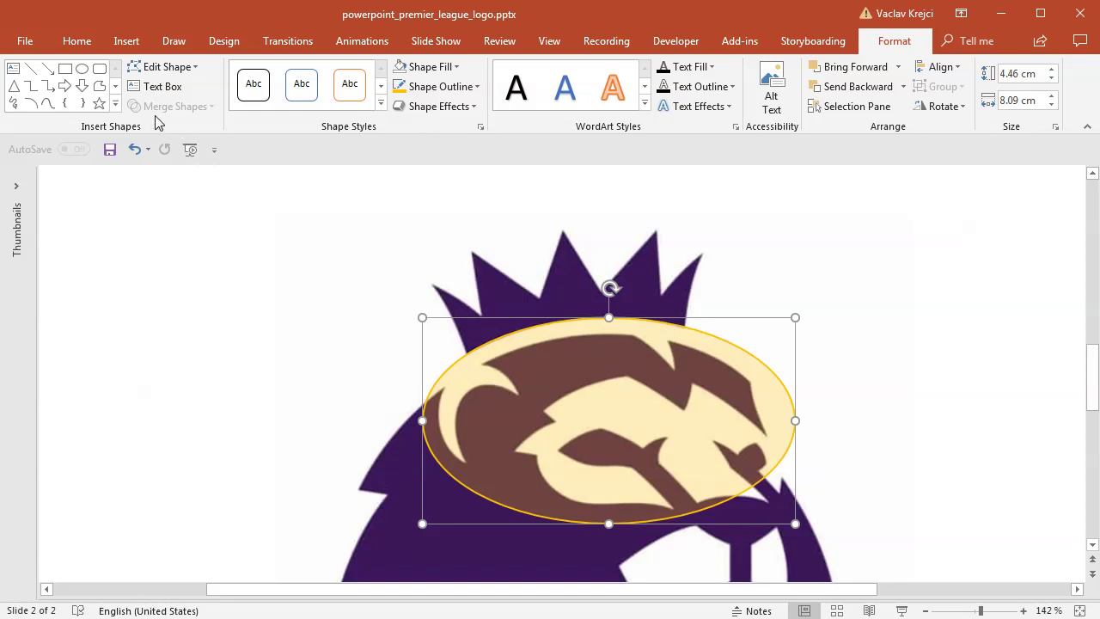
pyautogui.click(81, 68)
pyautogui.moveTo(226, 250)
pyautogui.mouseDown()
pyautogui.moveTo(453, 538)
pyautogui.moveTo(479, 550)
pyautogui.moveTo(467, 575)
pyautogui.moveTo(471, 563)
pyautogui.mouseUp()
pyautogui.moveTo(361, 364)
pyautogui.mouseDown()
pyautogui.moveTo(364, 355)
pyautogui.moveTo(371, 362)
pyautogui.mouseUp()
pyautogui.moveTo(1092, 388); pyautogui.dragTo(1094, 365)
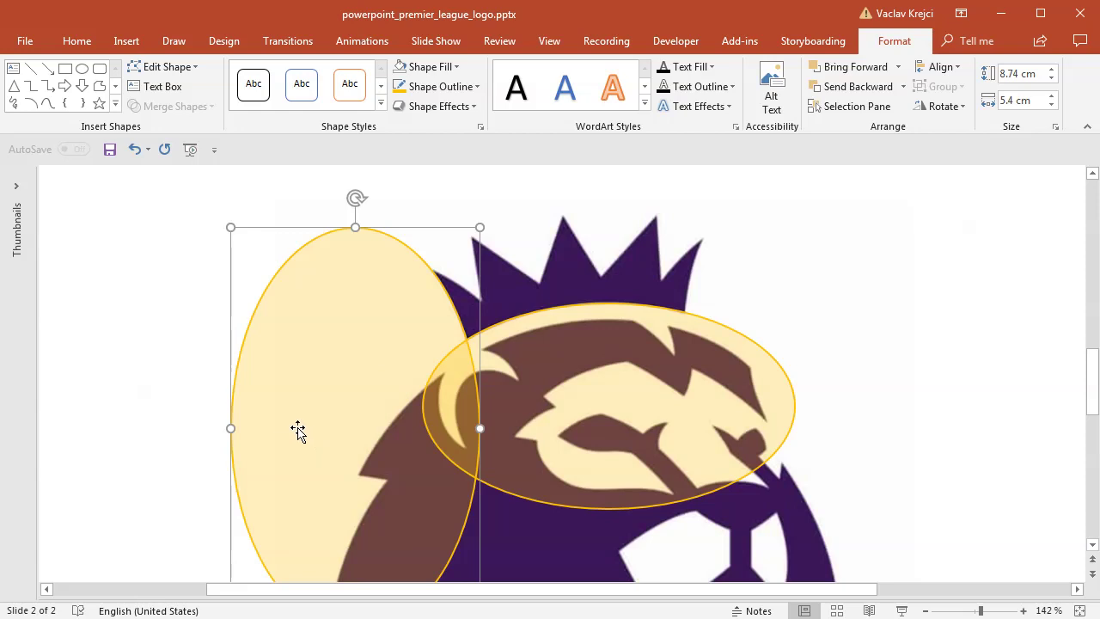
pyautogui.moveTo(286, 432); pyautogui.dragTo(741, 349)
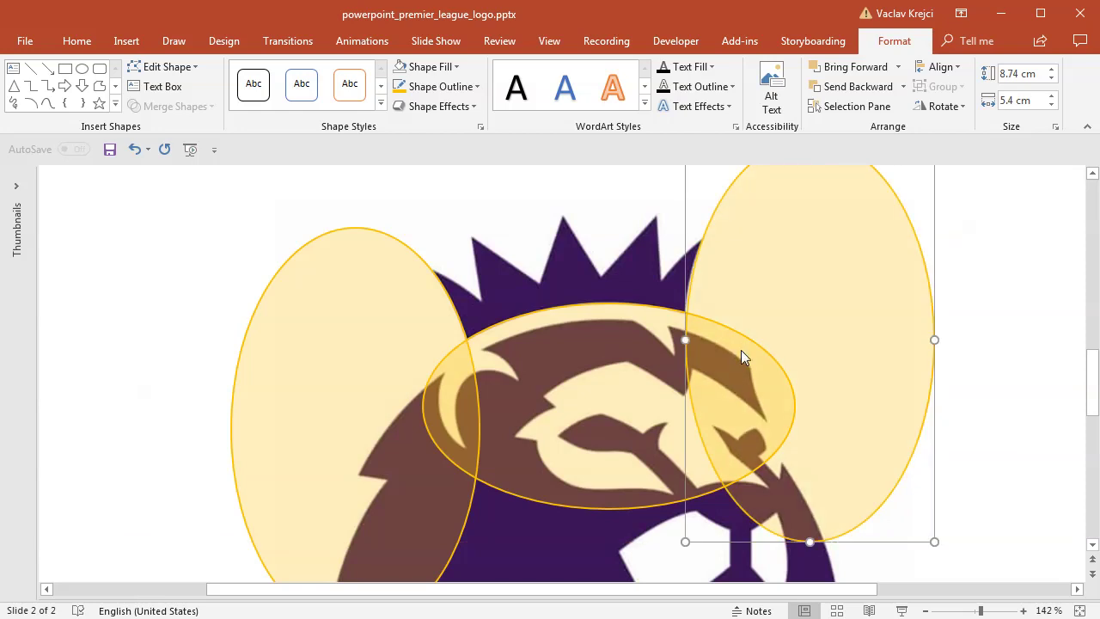
# - Draw a rectangle covering the crown and select the three ellipses
pyautogui.click(65, 68)
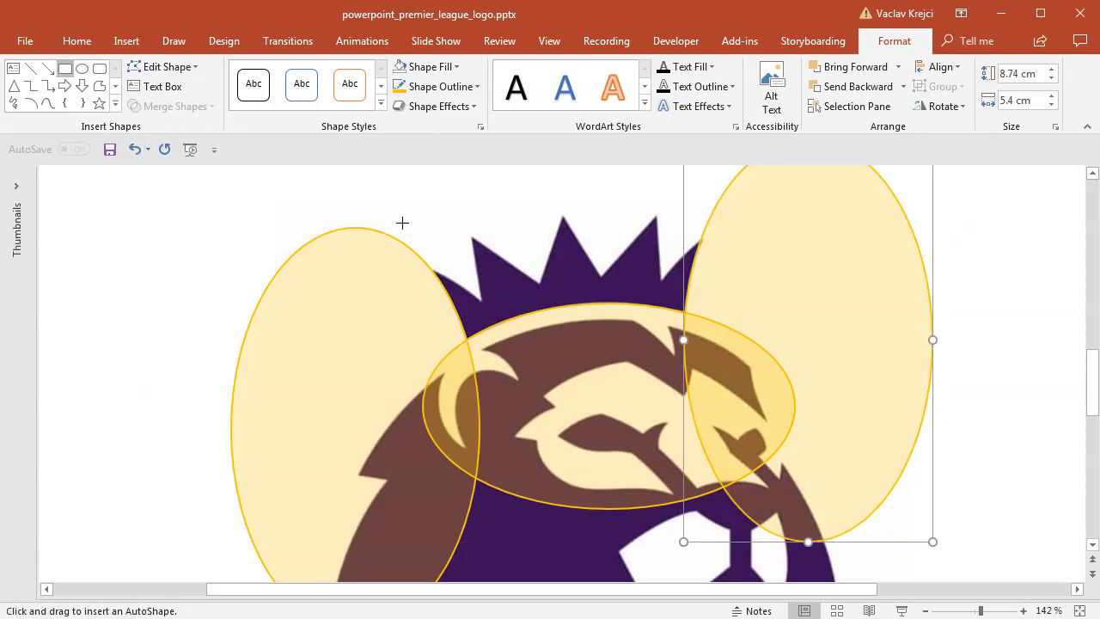
pyautogui.moveTo(398, 198)
pyautogui.mouseDown()
pyautogui.moveTo(707, 318)
pyautogui.moveTo(731, 354)
pyautogui.mouseUp()
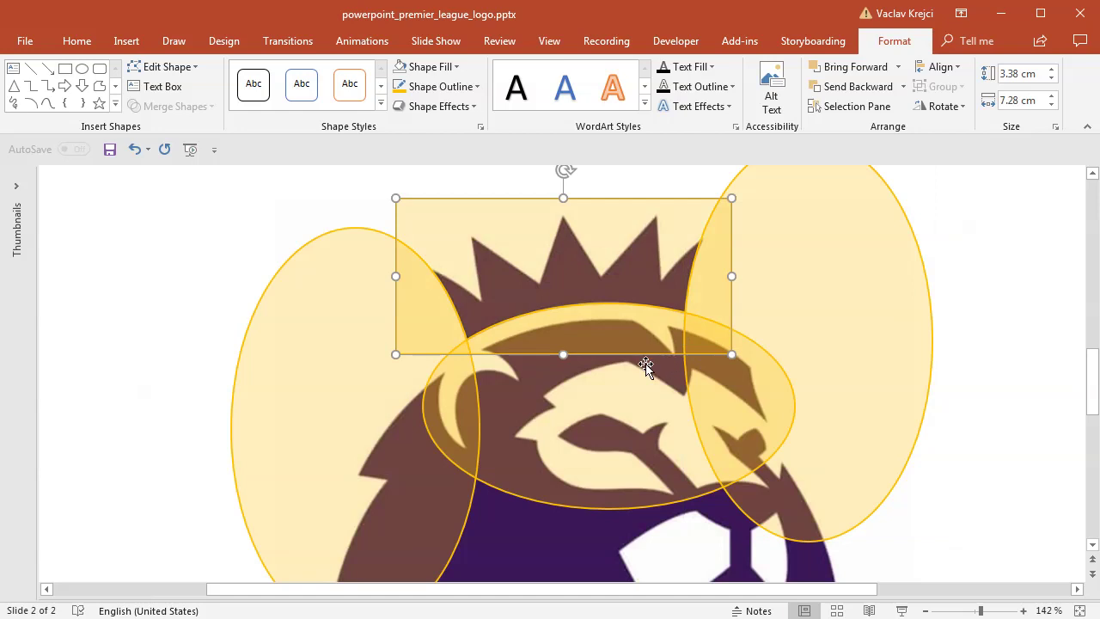
pyautogui.click(347, 365)
pyautogui.keyDown('shift'); pyautogui.click(584, 422); pyautogui.keyUp('shift')
pyautogui.keyDown('shift'); pyautogui.click(837, 352); pyautogui.keyUp('shift')
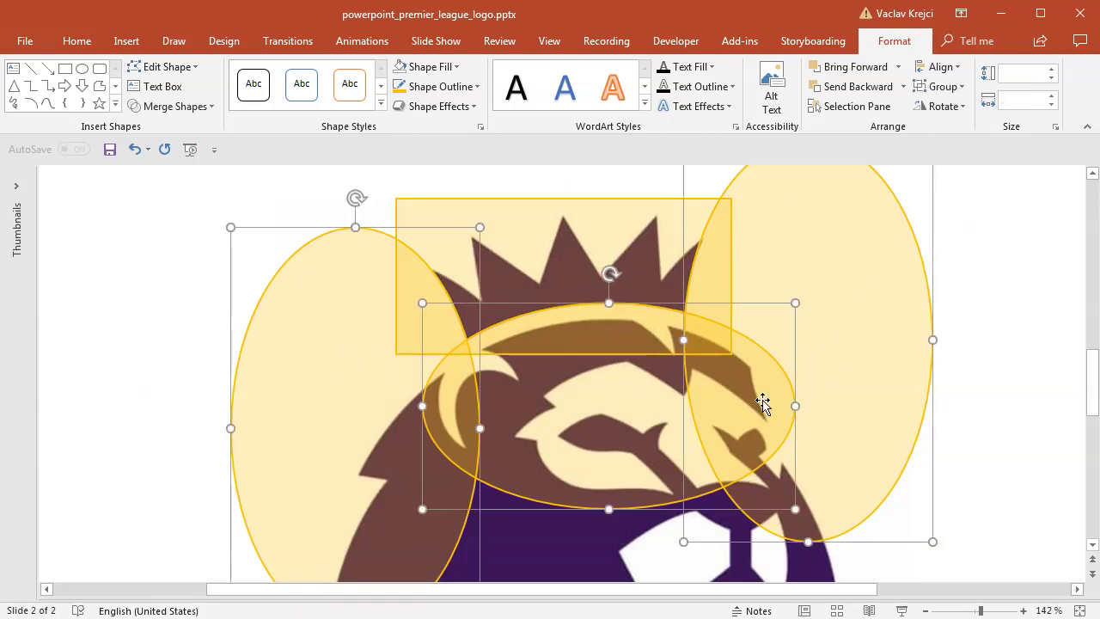
# - Union the three ellipses, then subtract the merged shape from the crown rectangle
pyautogui.click(202, 106)
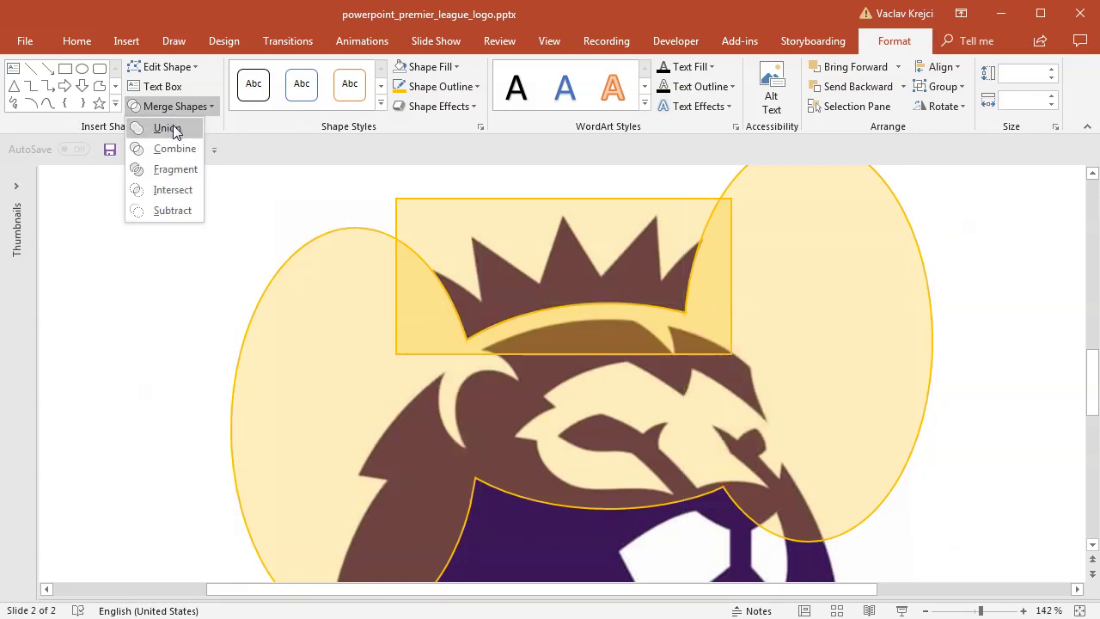
pyautogui.click(167, 128)
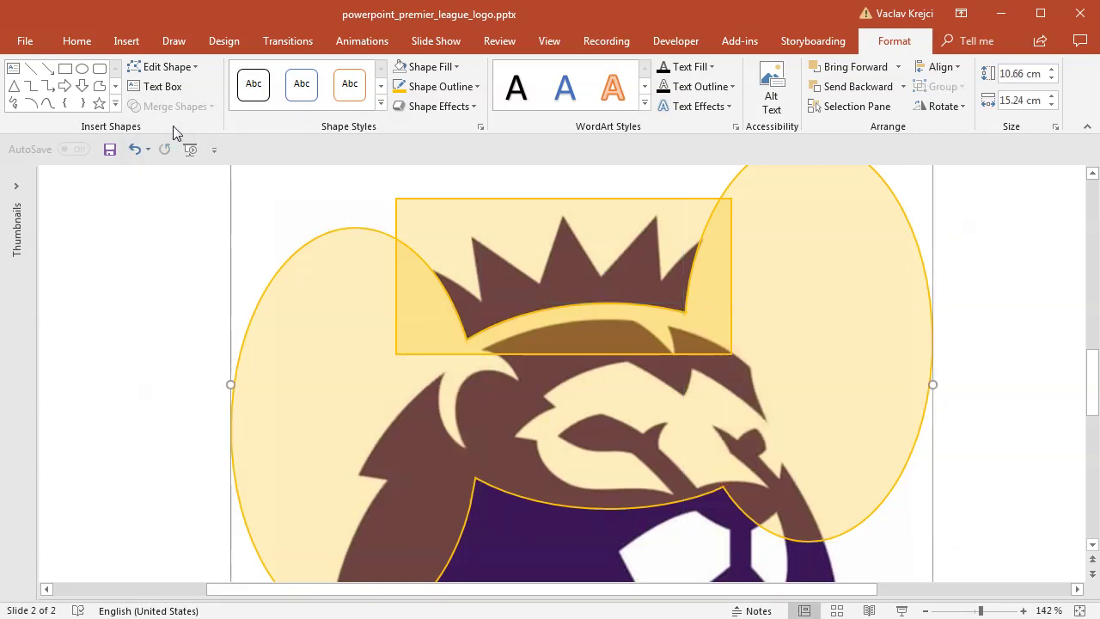
pyautogui.click(594, 253)
pyautogui.keyDown('shift'); pyautogui.click(343, 362); pyautogui.keyUp('shift')
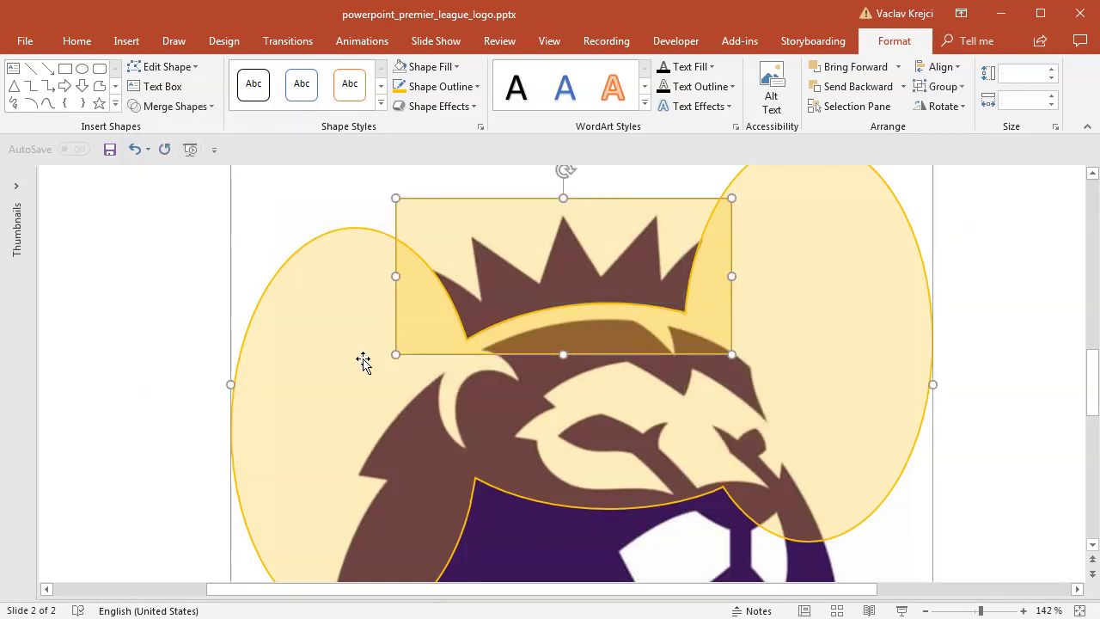
pyautogui.click(176, 110)
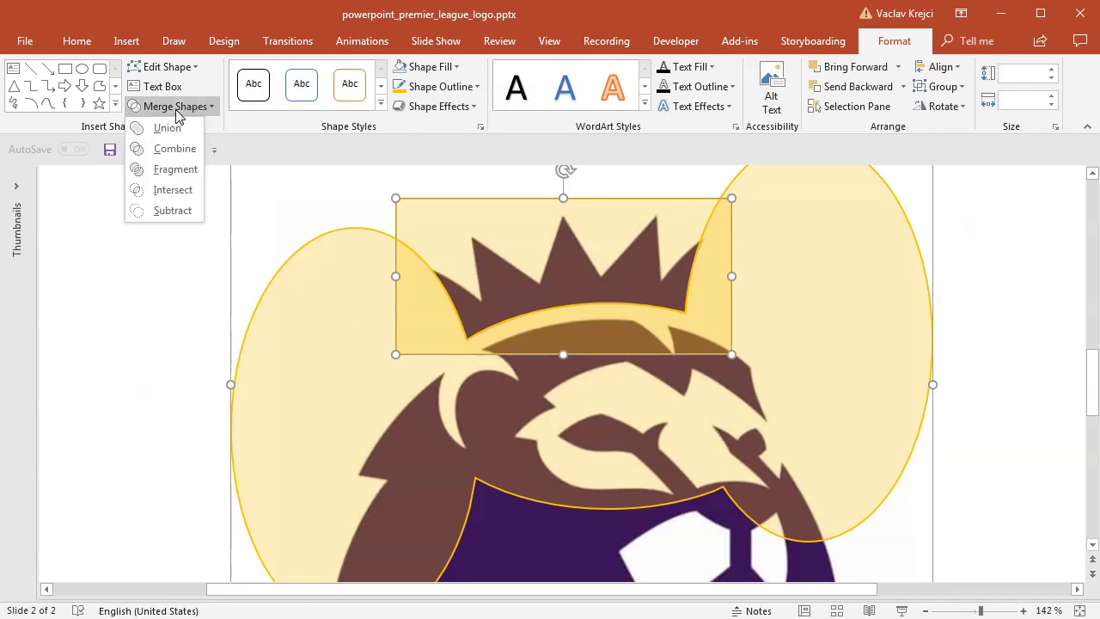
pyautogui.click(183, 209)
# - Zoom in to 232% on the crown
pyautogui.moveTo(1093, 372); pyautogui.dragTo(1093, 352)
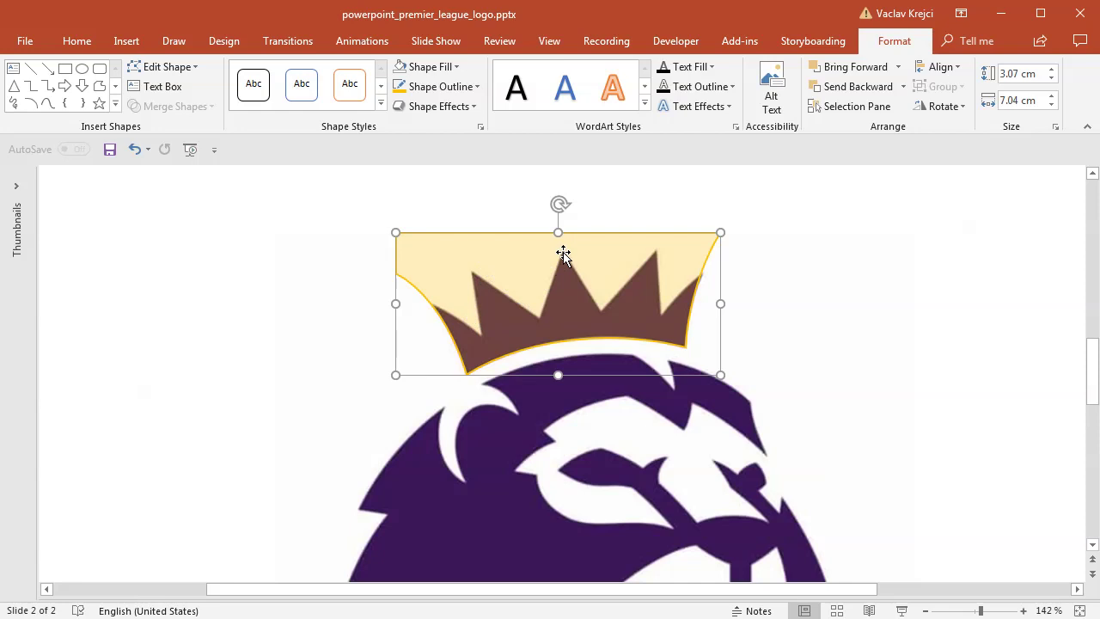
pyautogui.click(995, 611)
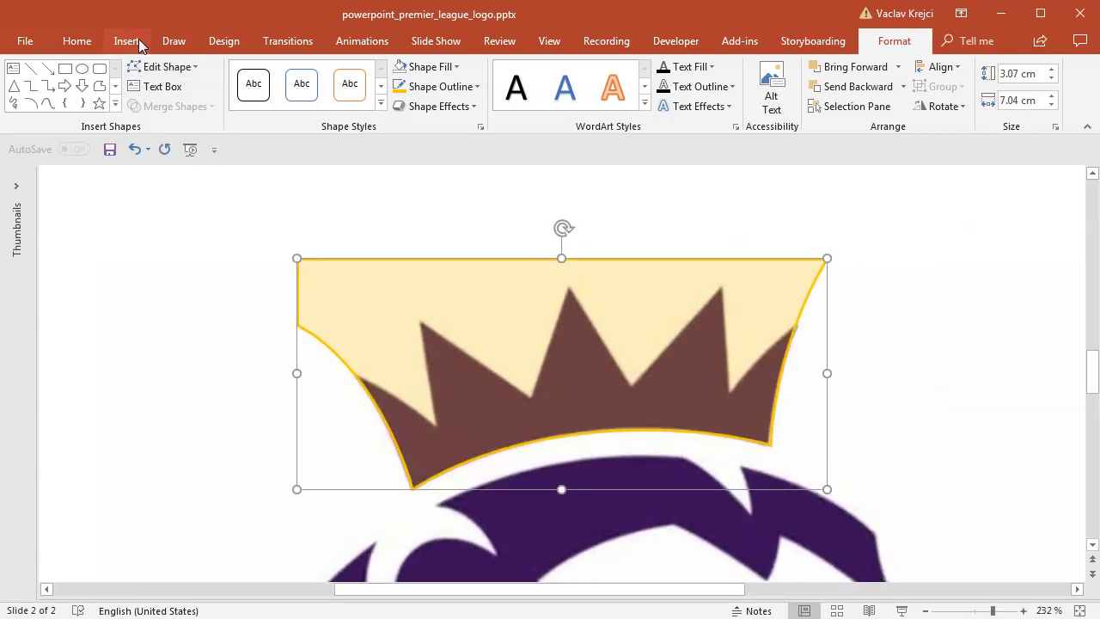
pyautogui.click(129, 41)
pyautogui.click(254, 86)
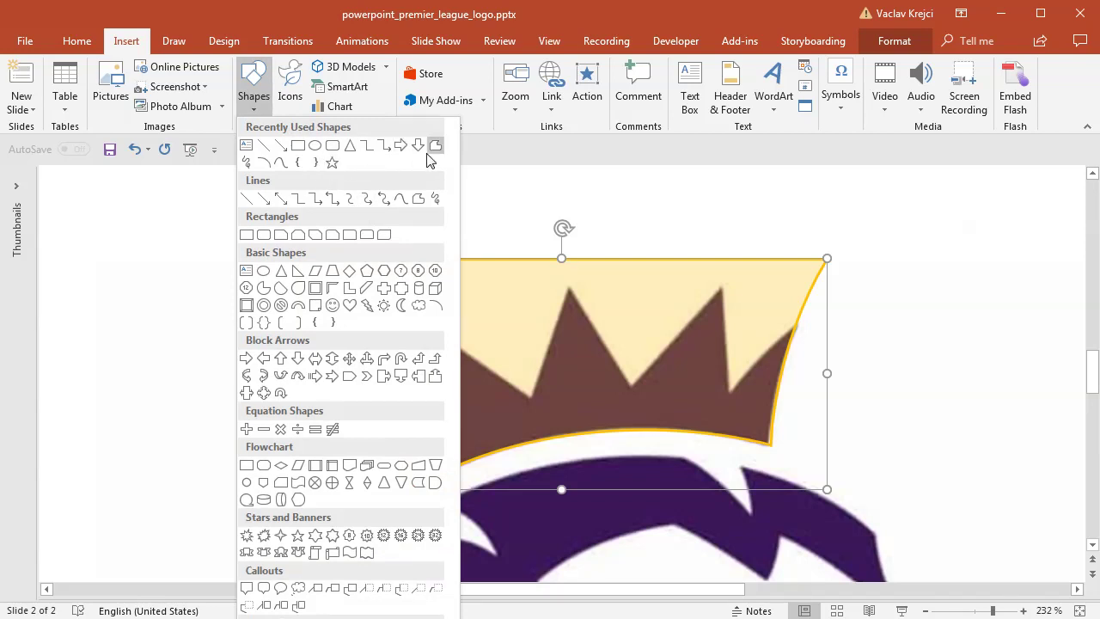
# - Trace a closed freeform outline around the top of the crown and its spike
pyautogui.click(436, 146)
pyautogui.moveTo(254, 349)
pyautogui.mouseDown()
pyautogui.moveTo(326, 363)
pyautogui.moveTo(436, 423)
pyautogui.mouseUp()
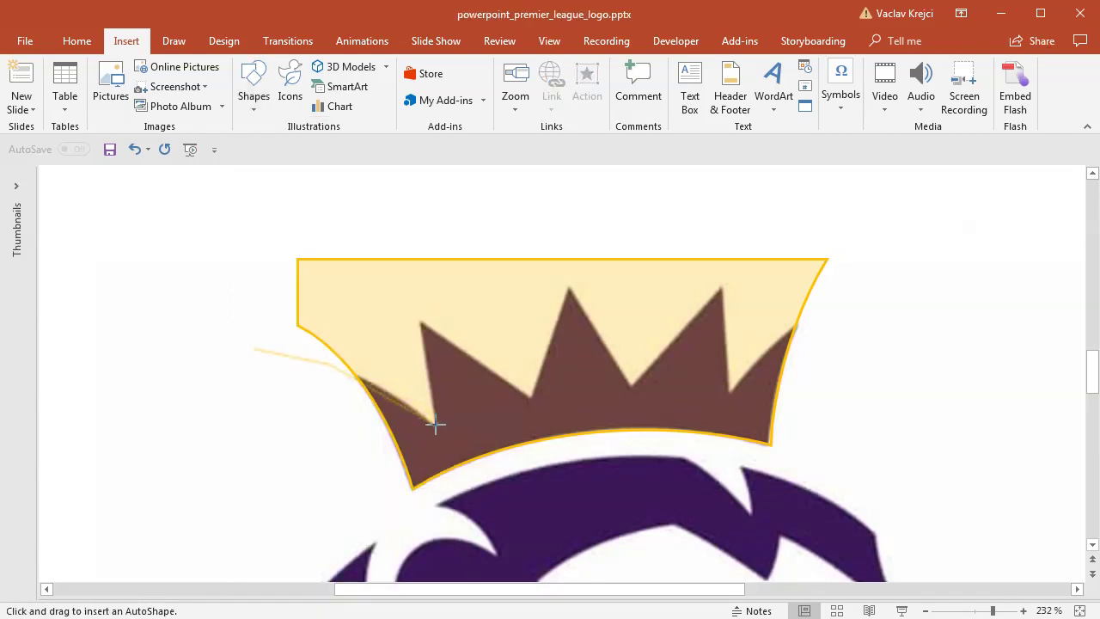
pyautogui.moveTo(532, 393); pyautogui.dragTo(568, 284)
pyautogui.moveTo(722, 305); pyautogui.dragTo(720, 282)
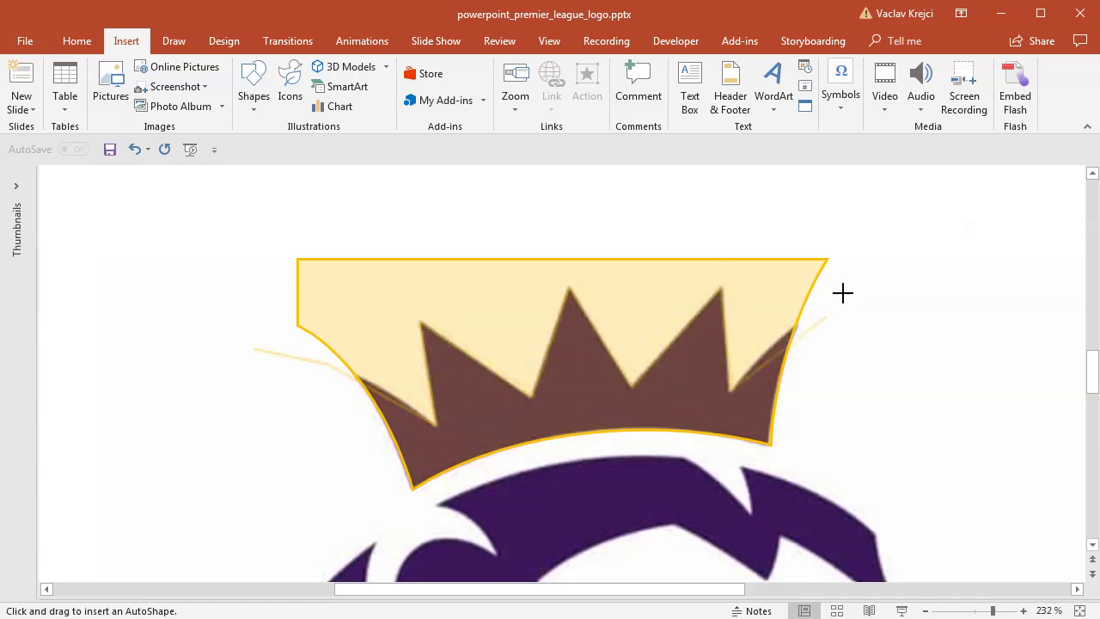
pyautogui.click(917, 257)
pyautogui.click(899, 204)
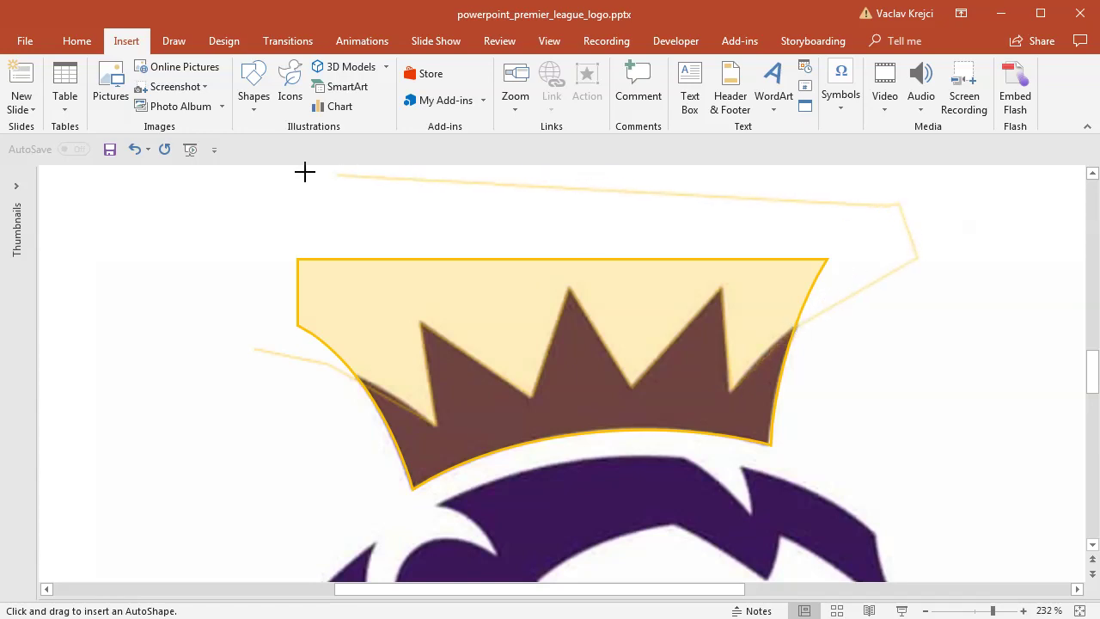
pyautogui.click(231, 204)
pyautogui.doubleClick(250, 346)
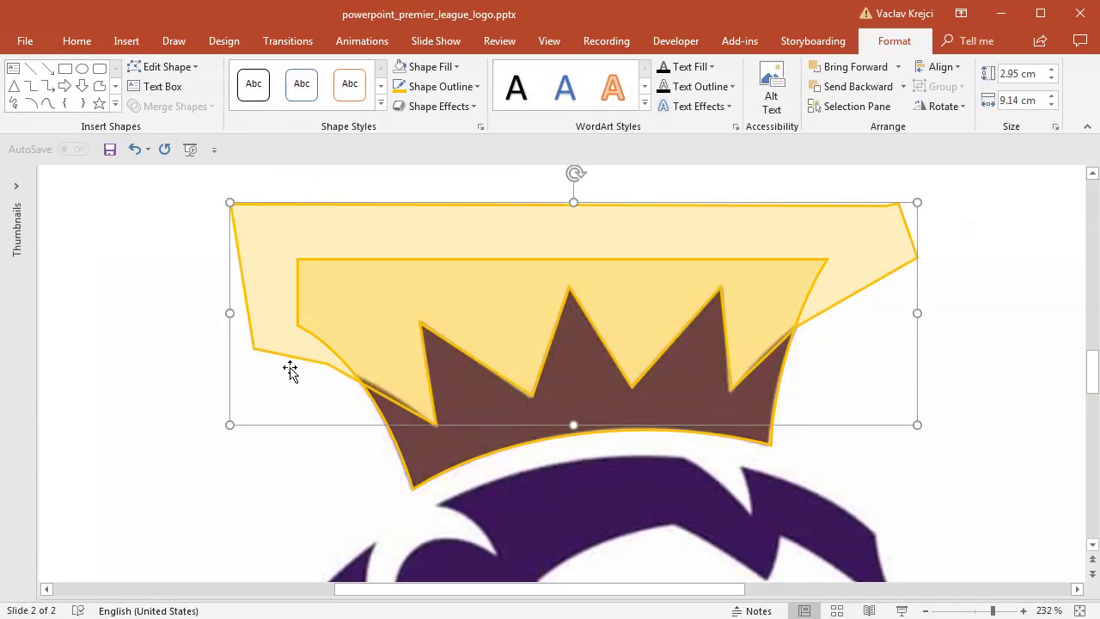
# - Edit the freeform's points to bend its curve along the crown's edge
pyautogui.rightClick(401, 407)
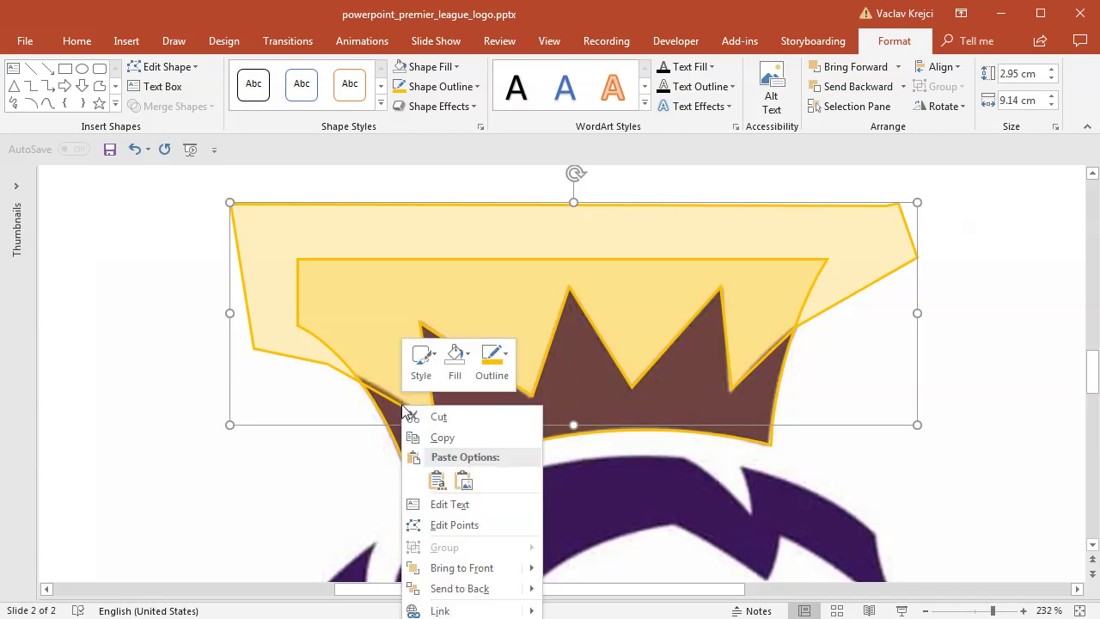
pyautogui.click(451, 524)
pyautogui.click(326, 364)
pyautogui.moveTo(363, 383); pyautogui.dragTo(375, 378)
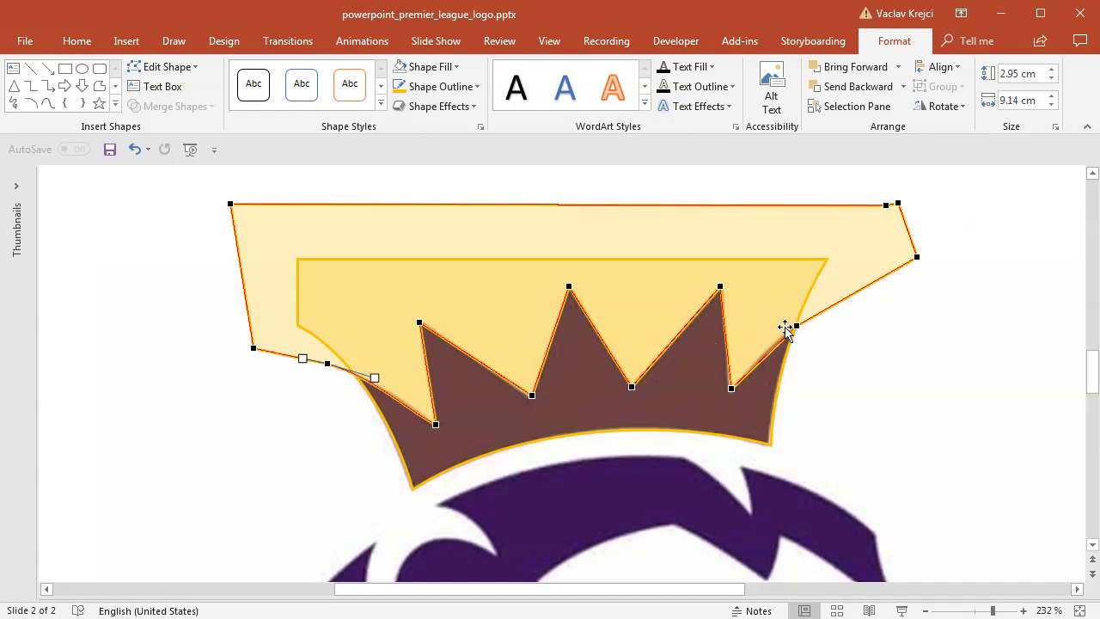
pyautogui.click(796, 325)
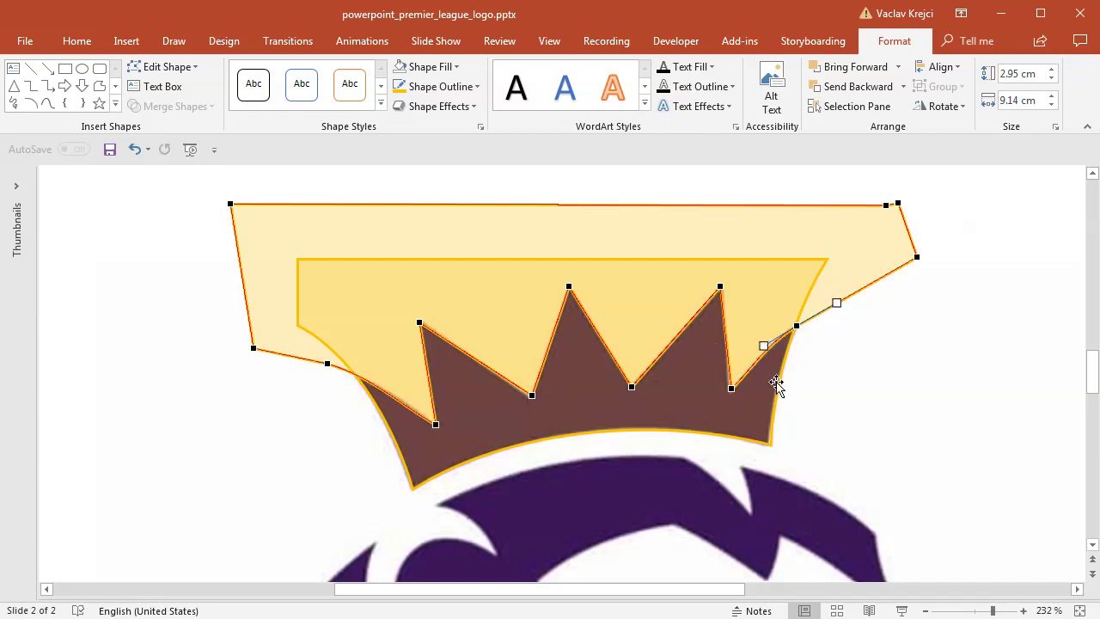
pyautogui.click(492, 402)
# - Subtract the freeform from the curved piece to leave the crown shape, then zoom out
pyautogui.click(499, 405)
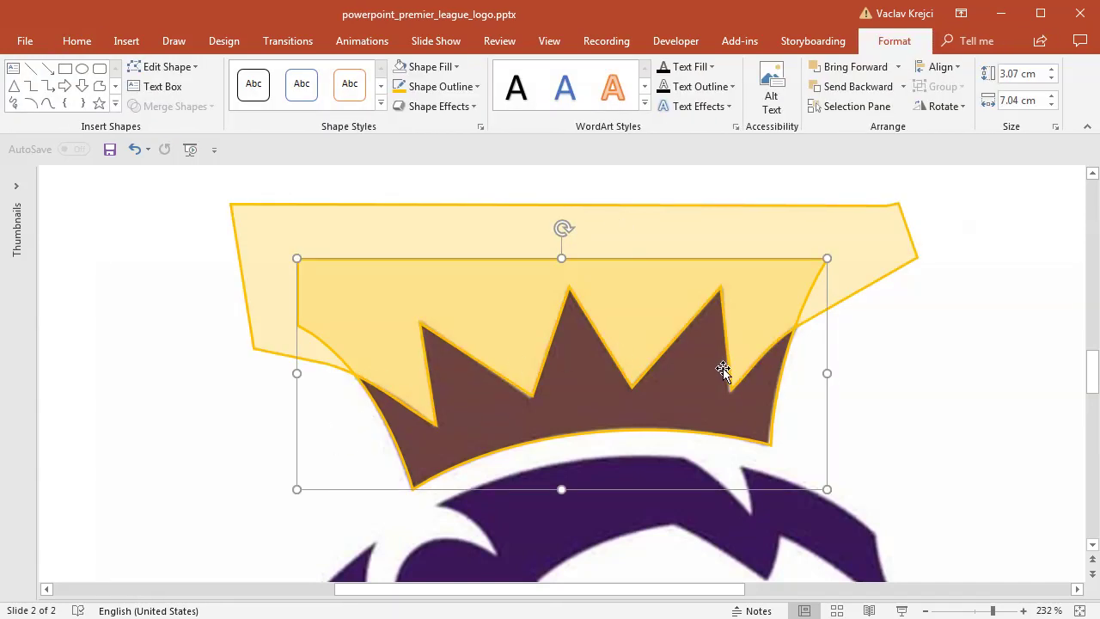
pyautogui.keyDown('shift'); pyautogui.click(449, 223); pyautogui.keyUp('shift')
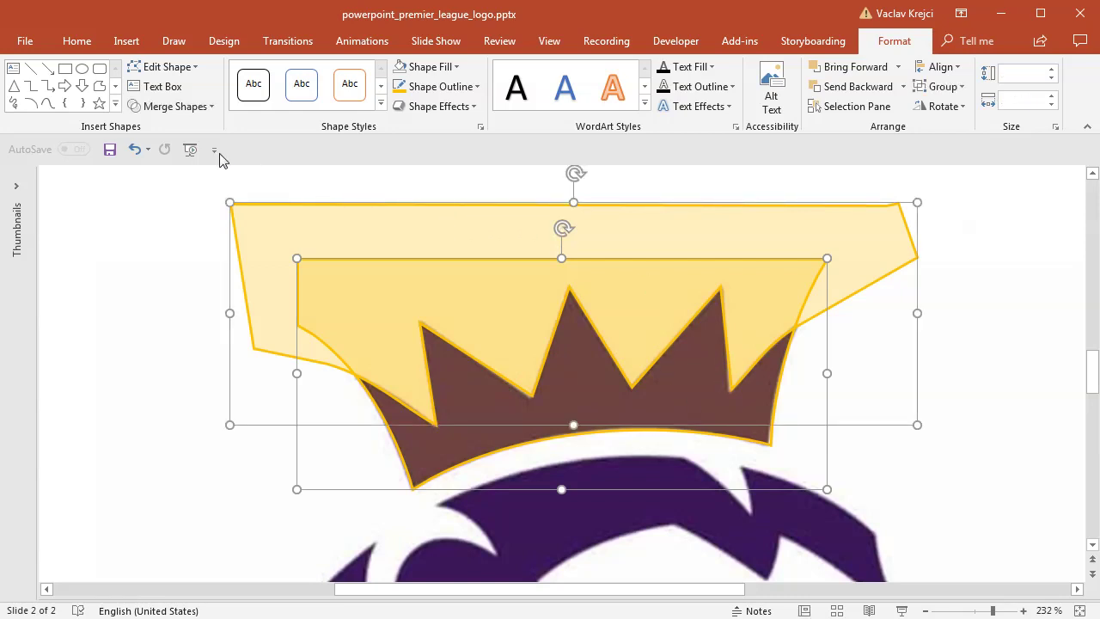
pyautogui.click(171, 106)
pyautogui.click(172, 211)
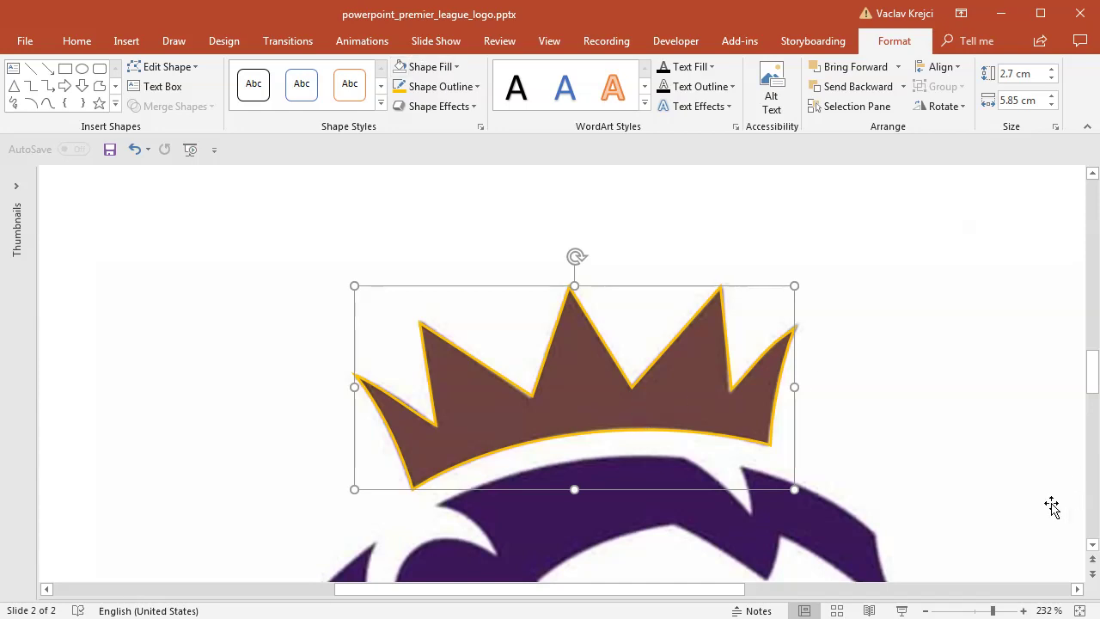
pyautogui.moveTo(987, 611); pyautogui.dragTo(973, 611)
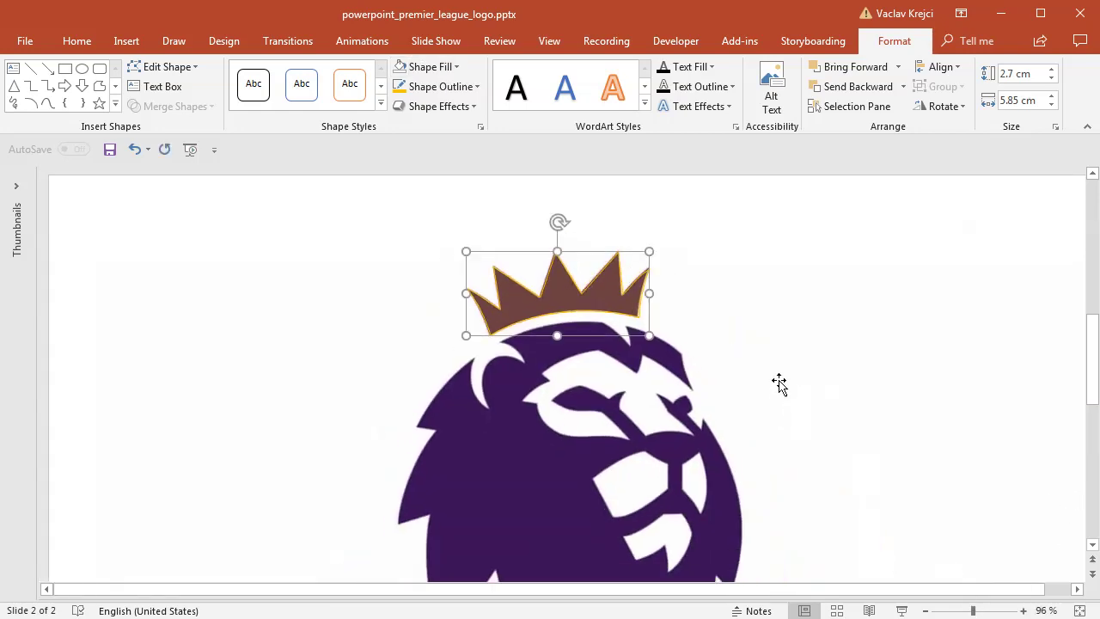
pyautogui.click(77, 40)
pyautogui.click(1013, 106)
pyautogui.click(993, 176)
pyautogui.click(715, 418)
pyautogui.click(600, 304)
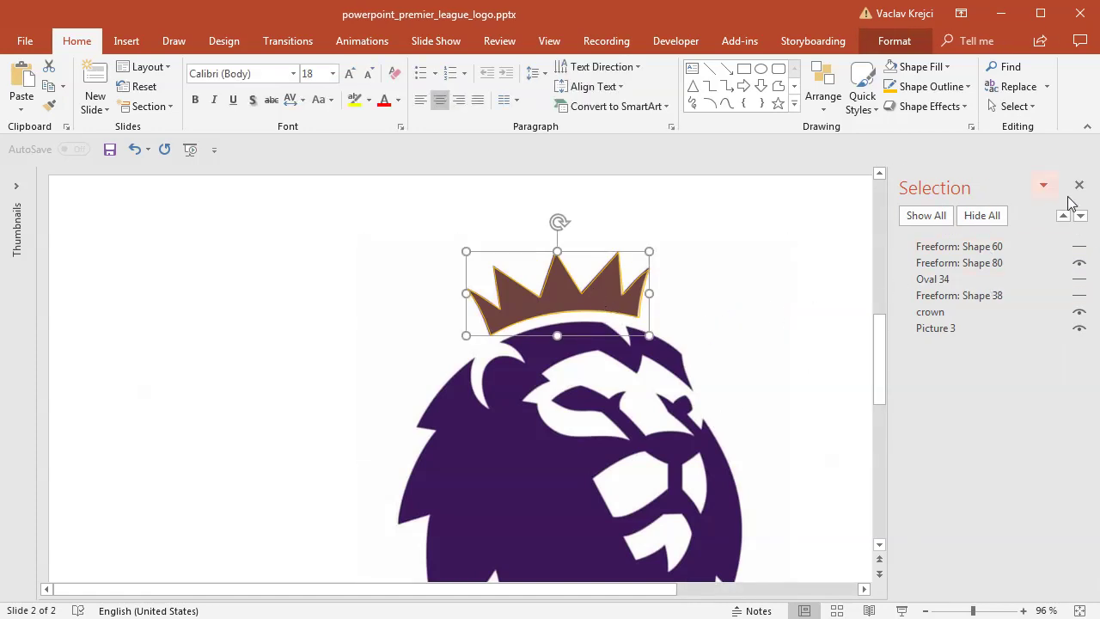
pyautogui.click(633, 368)
pyautogui.click(610, 302)
pyautogui.click(790, 284)
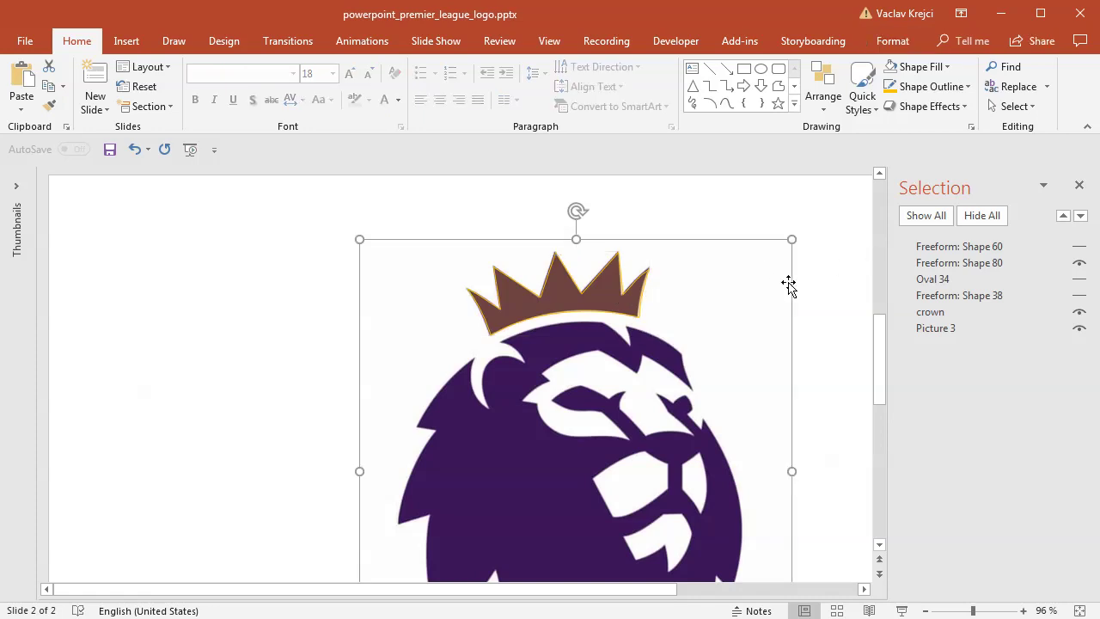
pyautogui.click(493, 311)
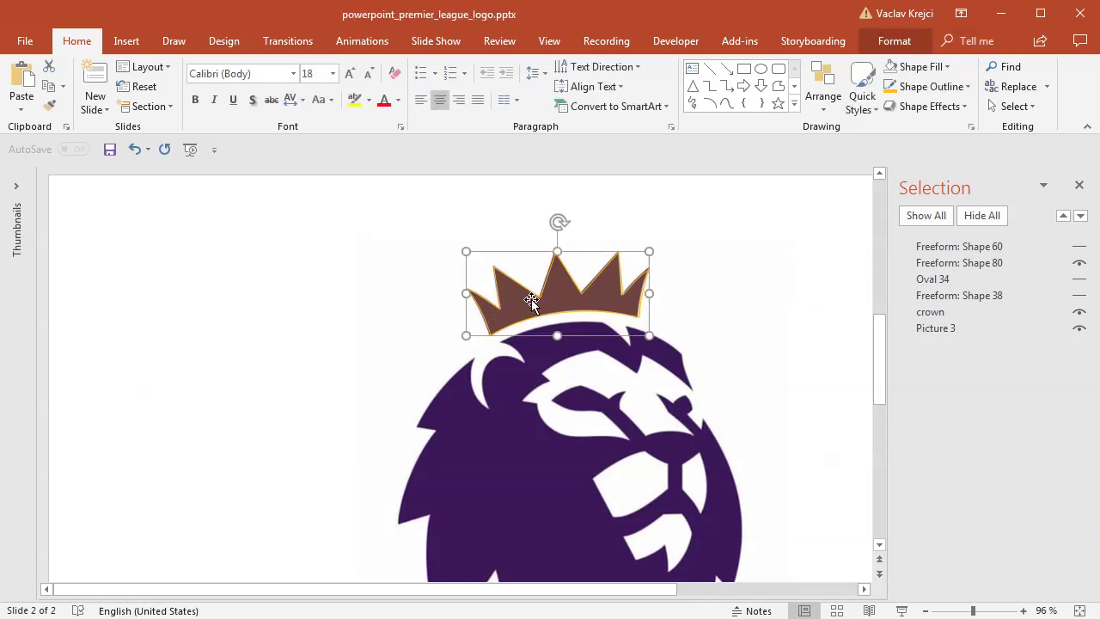
pyautogui.click(1080, 186)
pyautogui.moveTo(1093, 373); pyautogui.dragTo(1094, 440)
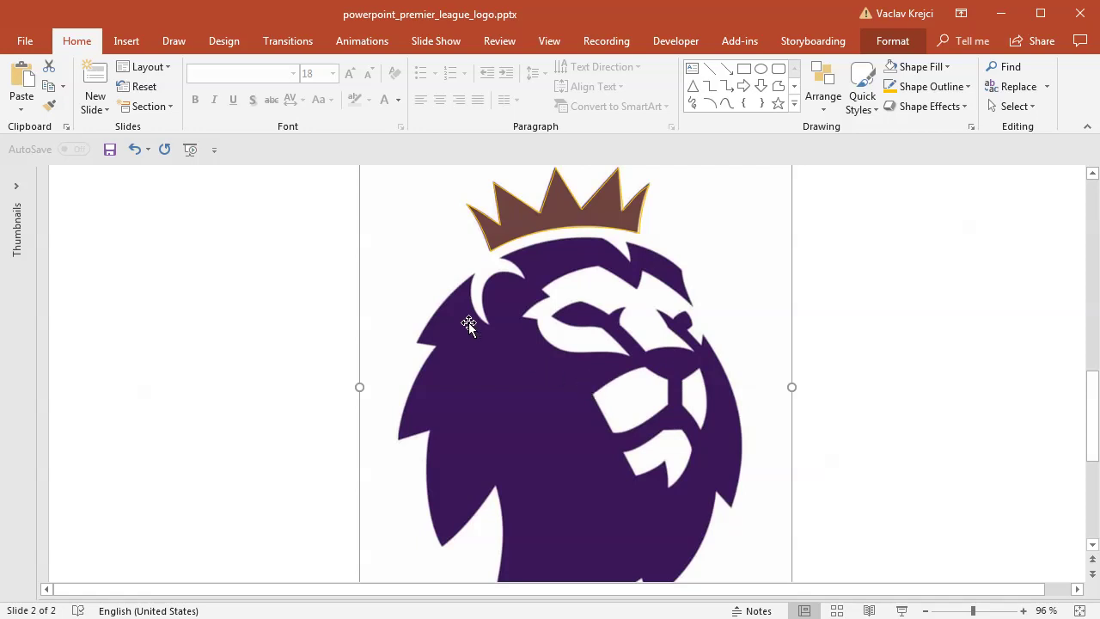
pyautogui.click(926, 610)
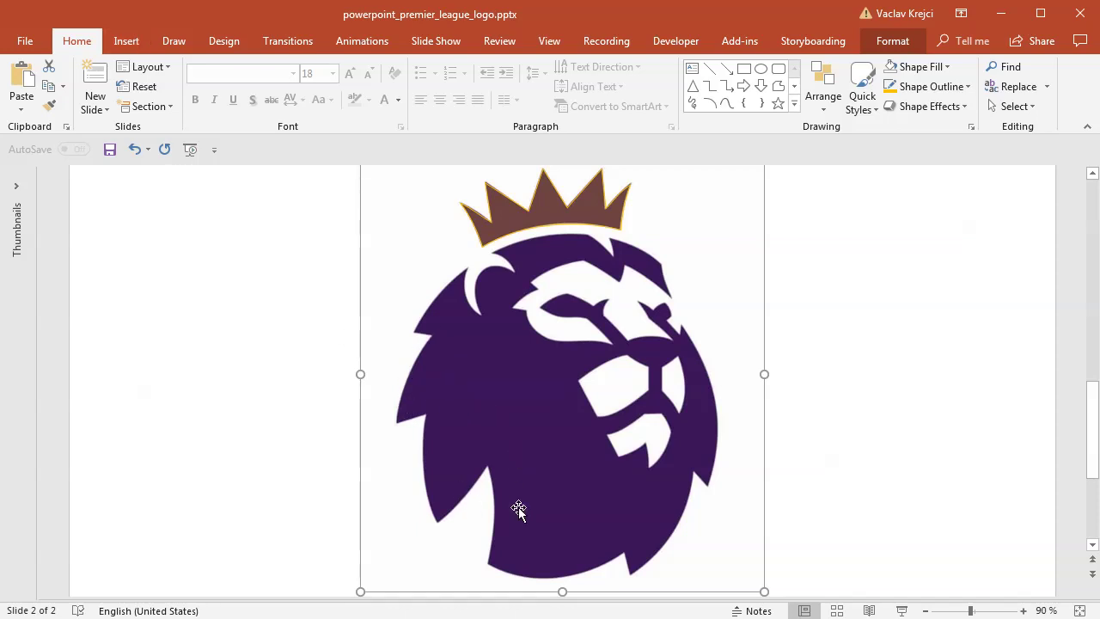
pyautogui.click(125, 41)
# - Draw two overlapping circles left of the lion and intersect them into a lens
pyautogui.click(253, 85)
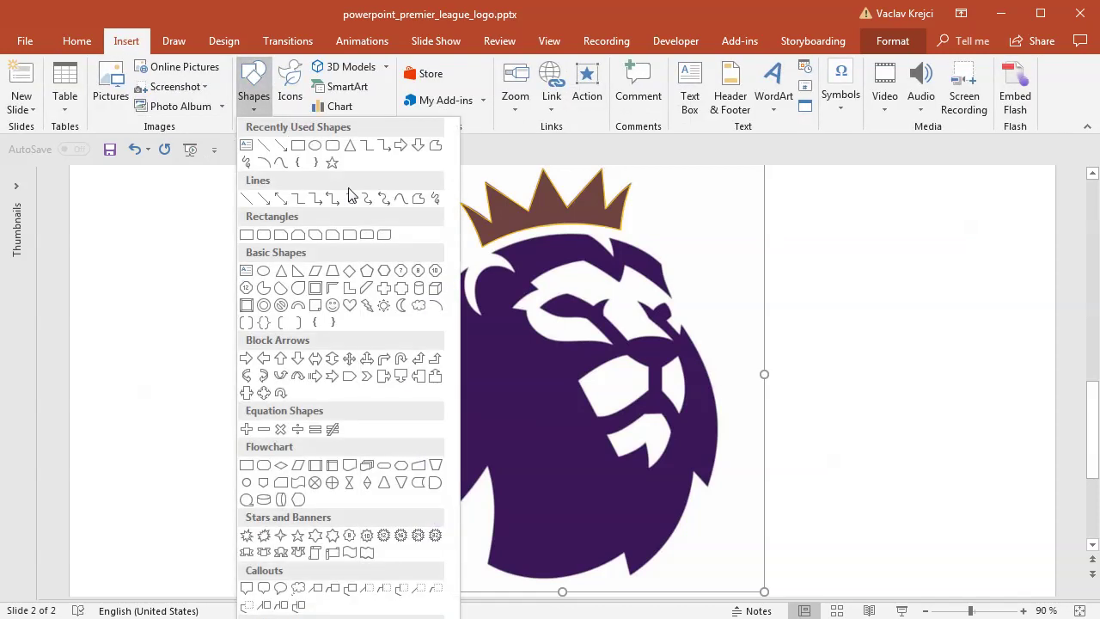
pyautogui.click(321, 147)
pyautogui.moveTo(155, 260); pyautogui.dragTo(309, 413)
pyautogui.moveTo(242, 368); pyautogui.dragTo(342, 368)
pyautogui.keyDown('shift'); pyautogui.click(213, 365); pyautogui.keyUp('shift')
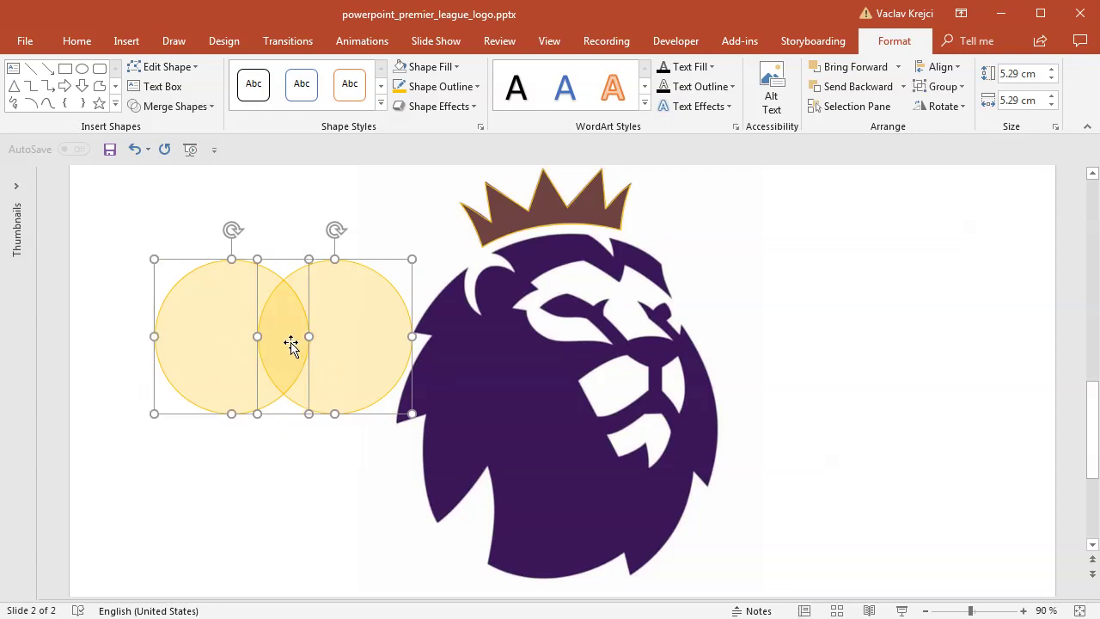
pyautogui.click(177, 107)
pyautogui.click(184, 190)
# - Zoom in and move the lens onto the lion's left edge
pyautogui.click(194, 228)
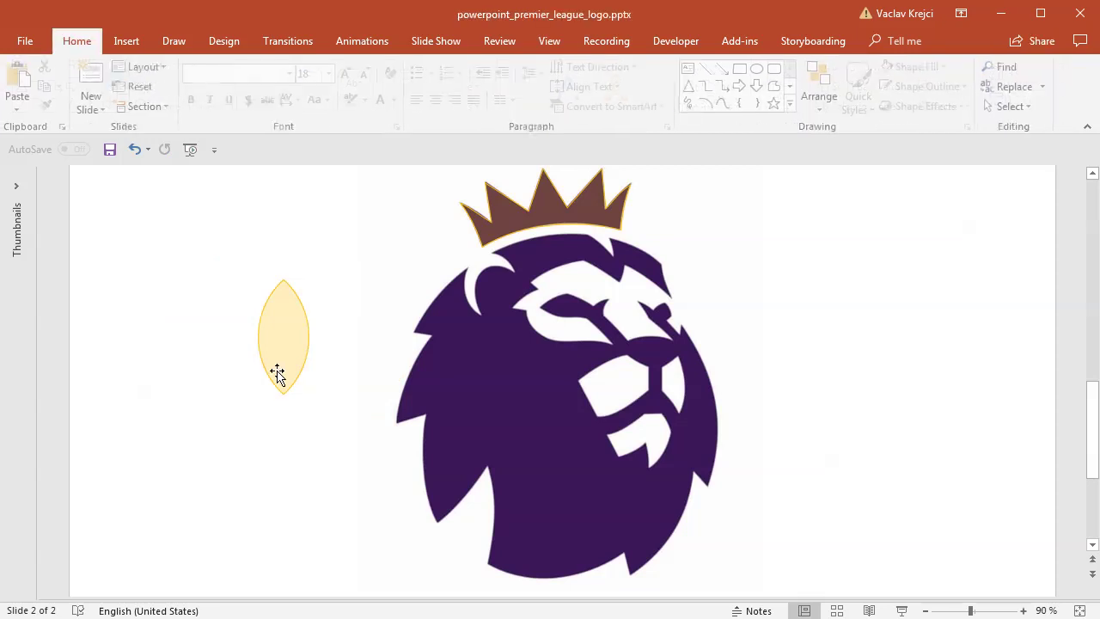
pyautogui.moveTo(309, 367); pyautogui.dragTo(434, 395)
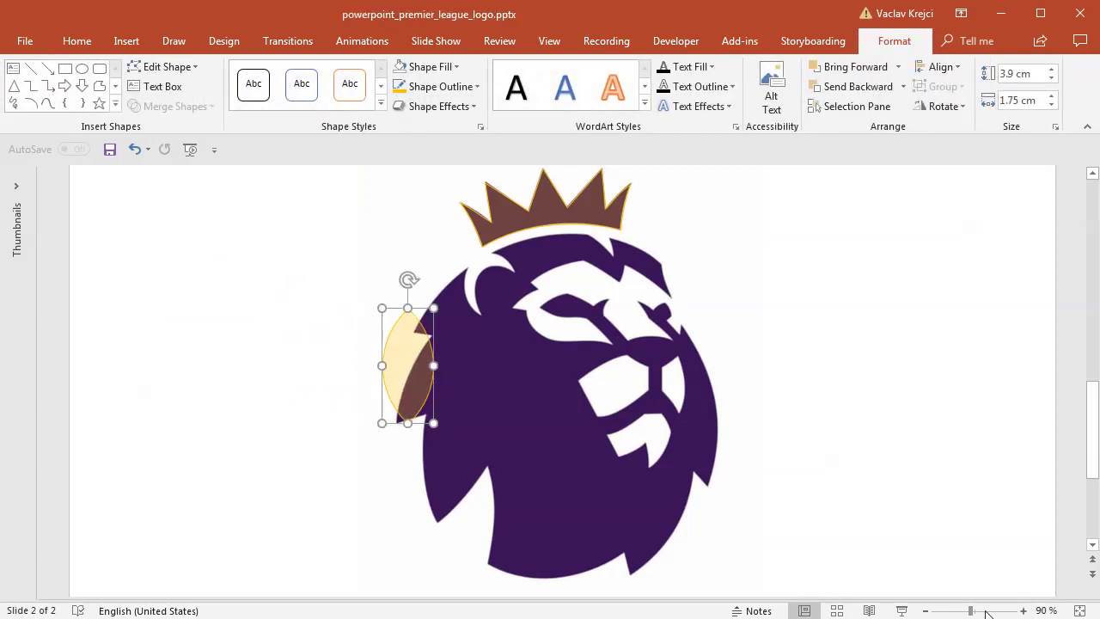
pyautogui.click(987, 613)
pyautogui.moveTo(577, 399); pyautogui.dragTo(668, 405)
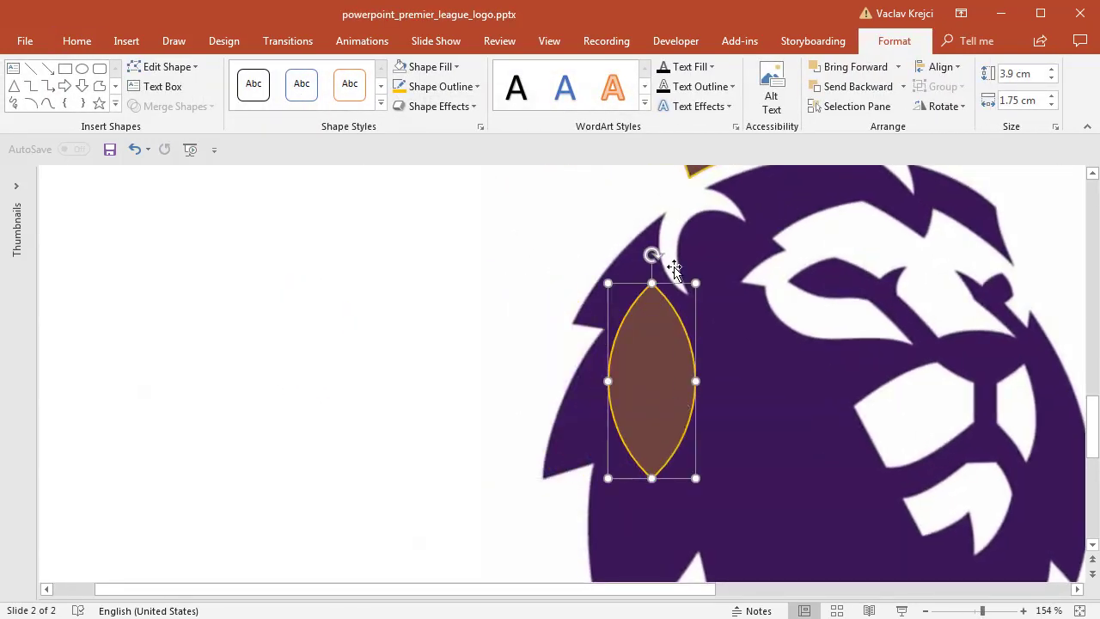
# - Tilt and lengthen the lens to follow the lion's left mane edge
pyautogui.moveTo(688, 261); pyautogui.dragTo(736, 290)
pyautogui.moveTo(641, 379); pyautogui.dragTo(644, 372)
pyautogui.moveTo(557, 464); pyautogui.dragTo(590, 431)
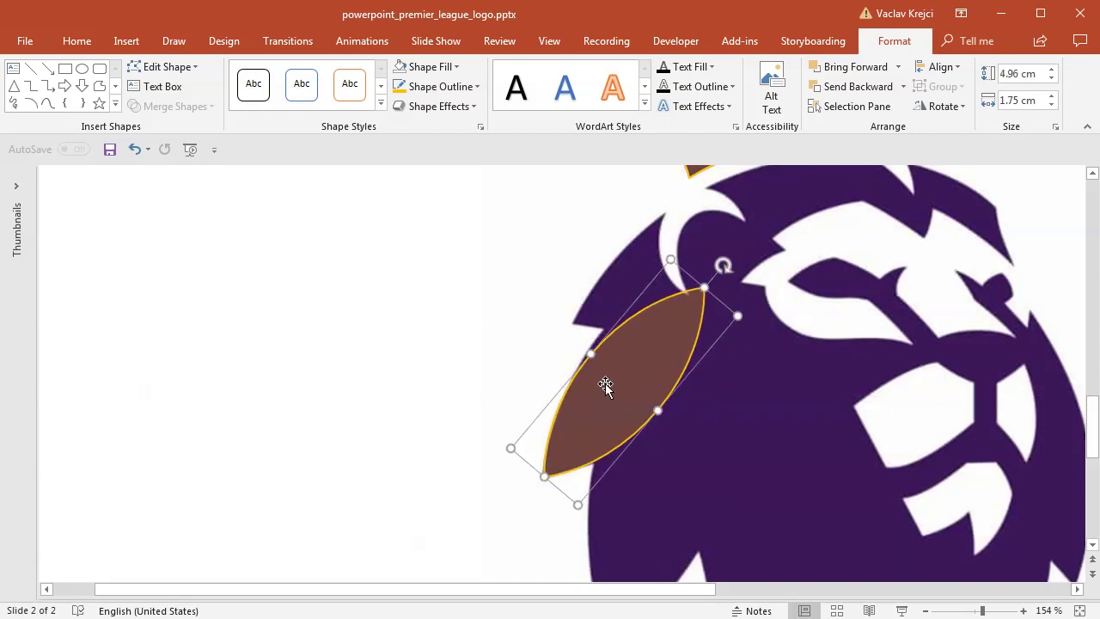
pyautogui.moveTo(581, 354); pyautogui.dragTo(628, 386)
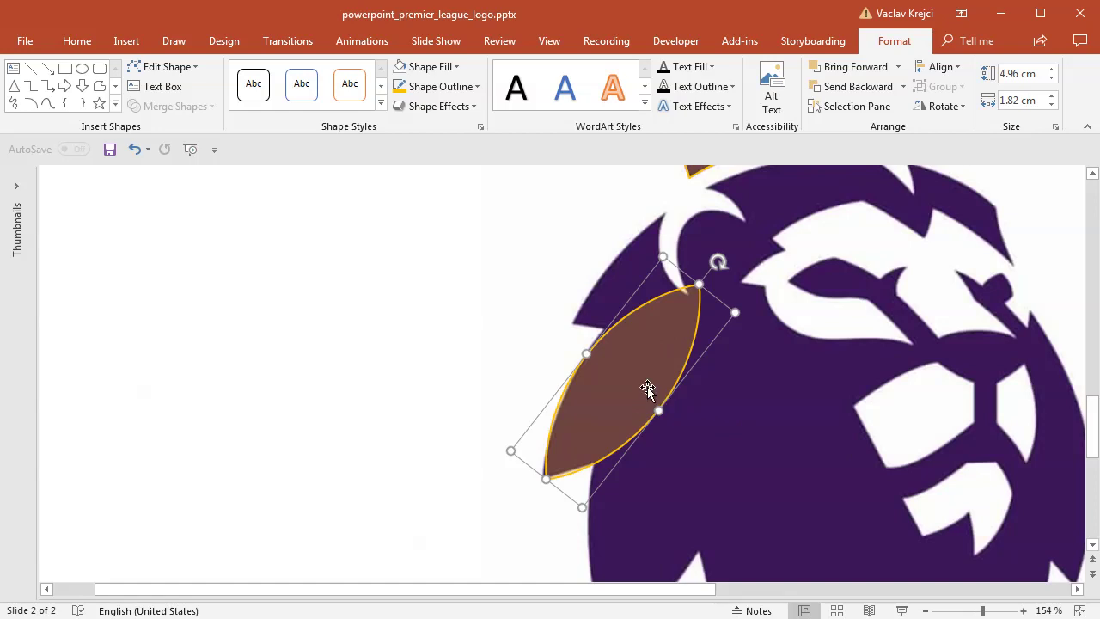
# - Duplicate the lens below, rotate it upright and stretch it to 7.46 × 2.6 cm
pyautogui.moveTo(649, 388); pyautogui.dragTo(741, 437)
pyautogui.moveTo(659, 590); pyautogui.dragTo(737, 591)
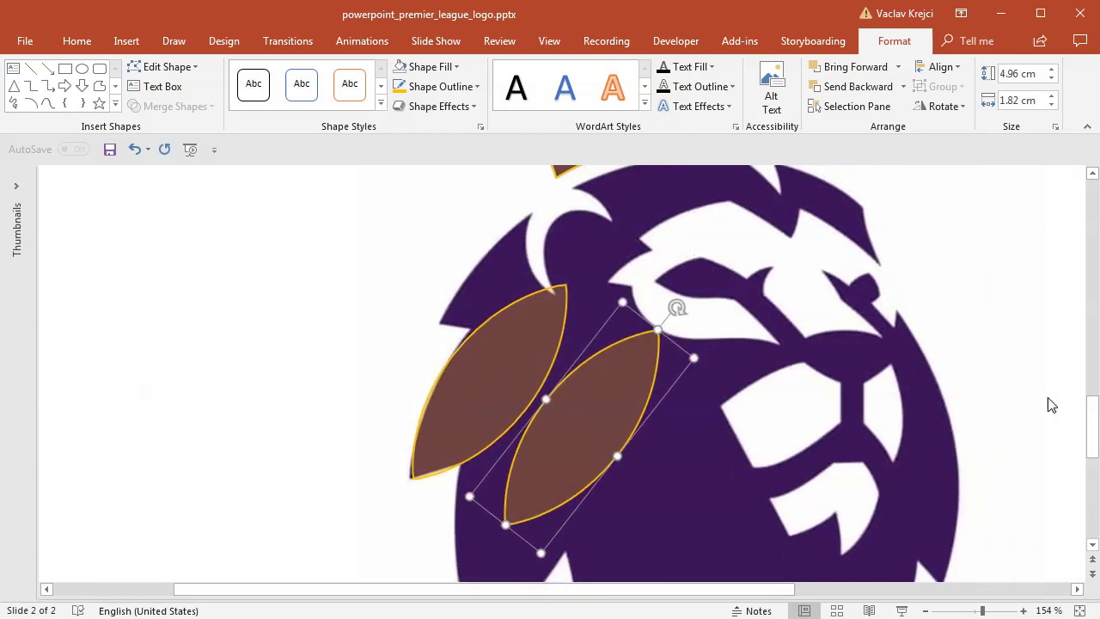
pyautogui.moveTo(1086, 423); pyautogui.dragTo(1087, 449)
pyautogui.moveTo(553, 372); pyautogui.dragTo(534, 407)
pyautogui.moveTo(655, 248); pyautogui.dragTo(592, 248)
pyautogui.moveTo(556, 368); pyautogui.dragTo(511, 429)
pyautogui.moveTo(544, 316); pyautogui.dragTo(575, 191)
pyautogui.moveTo(570, 381); pyautogui.dragTo(590, 388)
pyautogui.hotkey('ctrl', 'z')
pyautogui.moveTo(589, 590); pyautogui.dragTo(658, 594)
pyautogui.moveTo(1095, 434); pyautogui.dragTo(1093, 391)
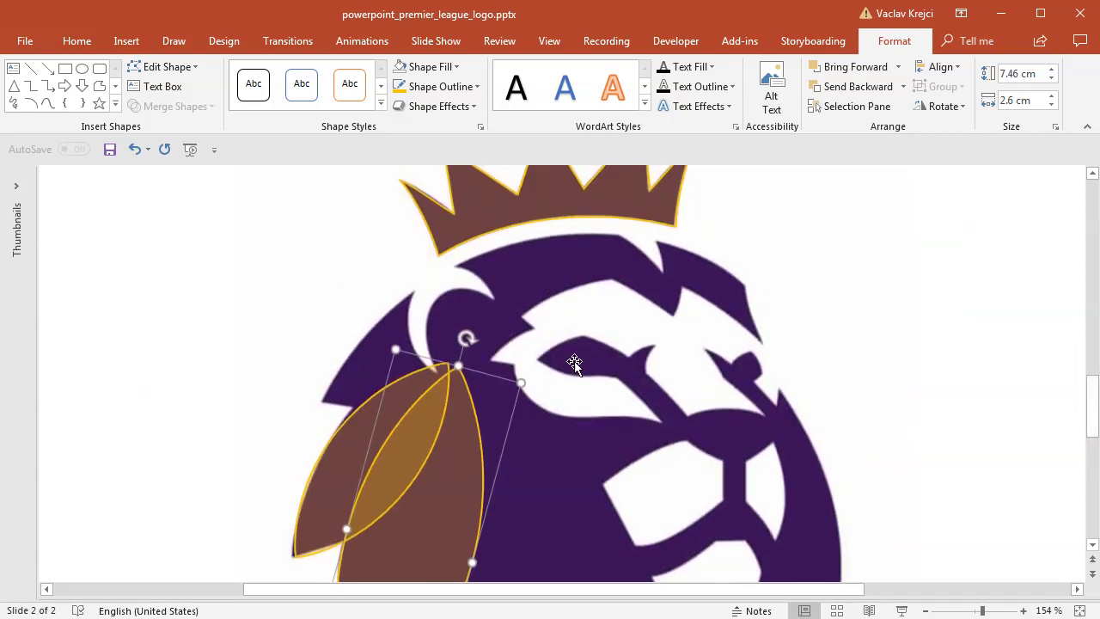
# - Copy a lens onto the top of the head, rotated nearly horizontal, sized 7.9 × 2.85 cm
pyautogui.click(385, 405)
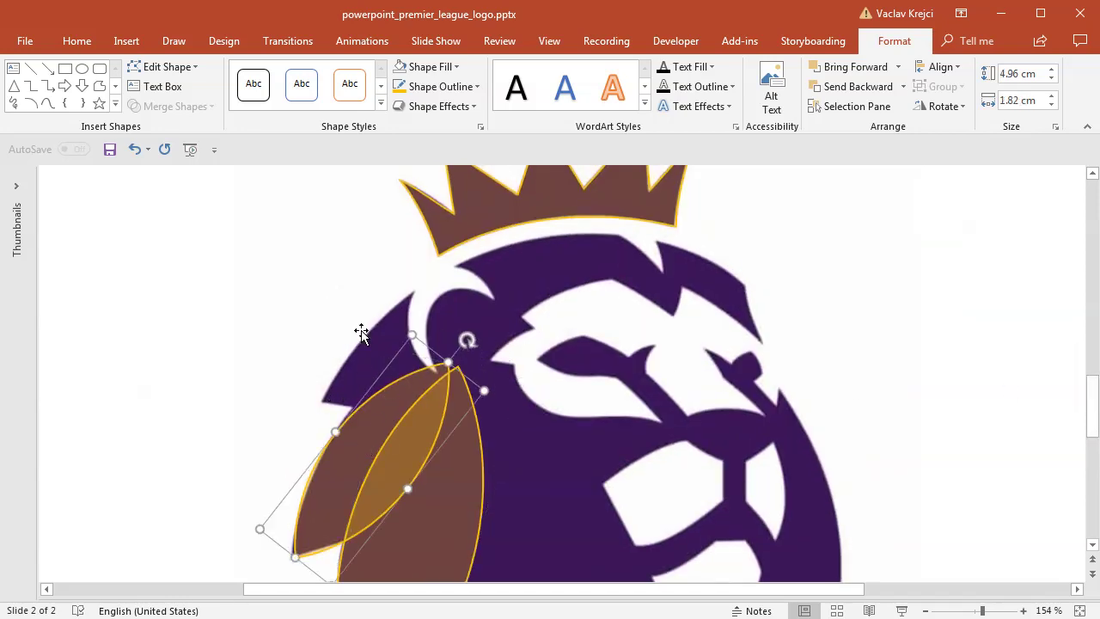
pyautogui.moveTo(454, 398); pyautogui.dragTo(617, 263)
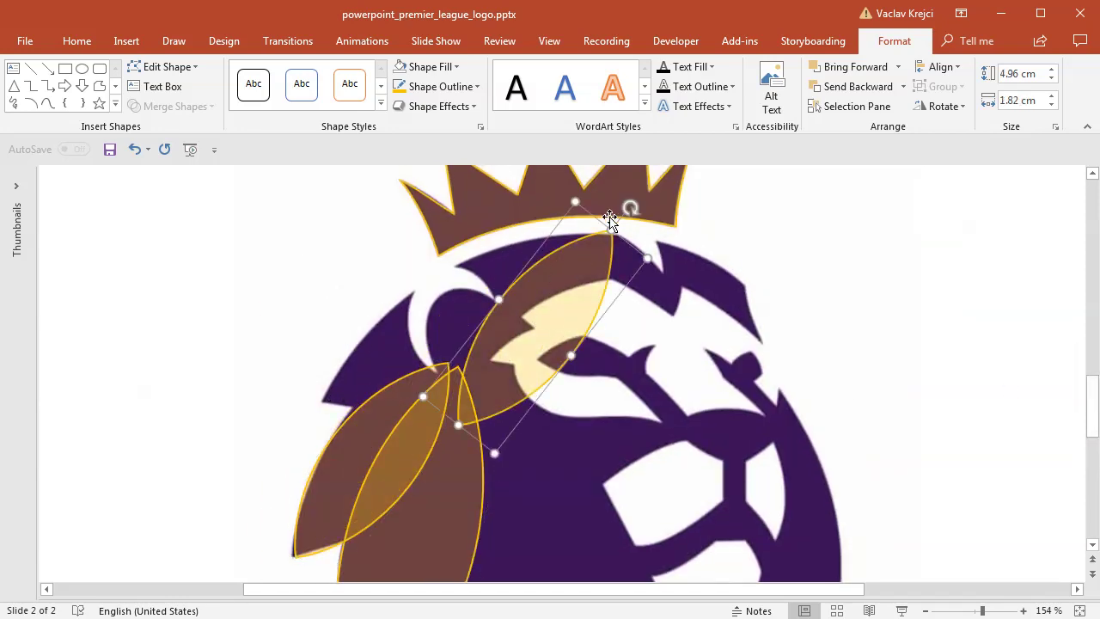
pyautogui.moveTo(651, 226); pyautogui.dragTo(679, 265)
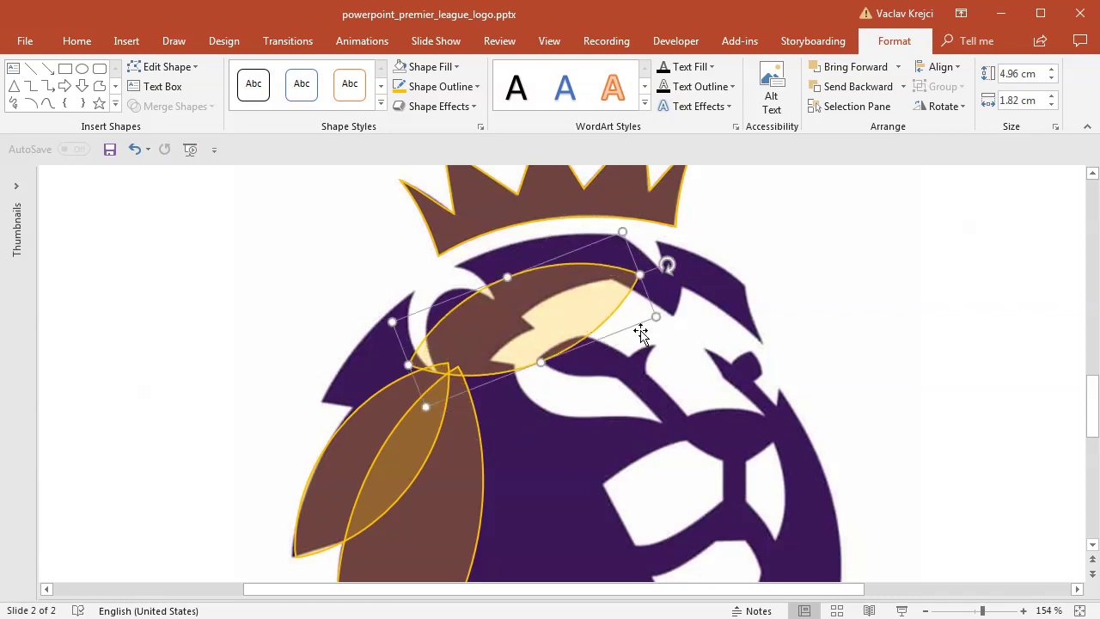
pyautogui.moveTo(656, 319); pyautogui.dragTo(737, 331)
pyautogui.moveTo(556, 322); pyautogui.dragTo(545, 327)
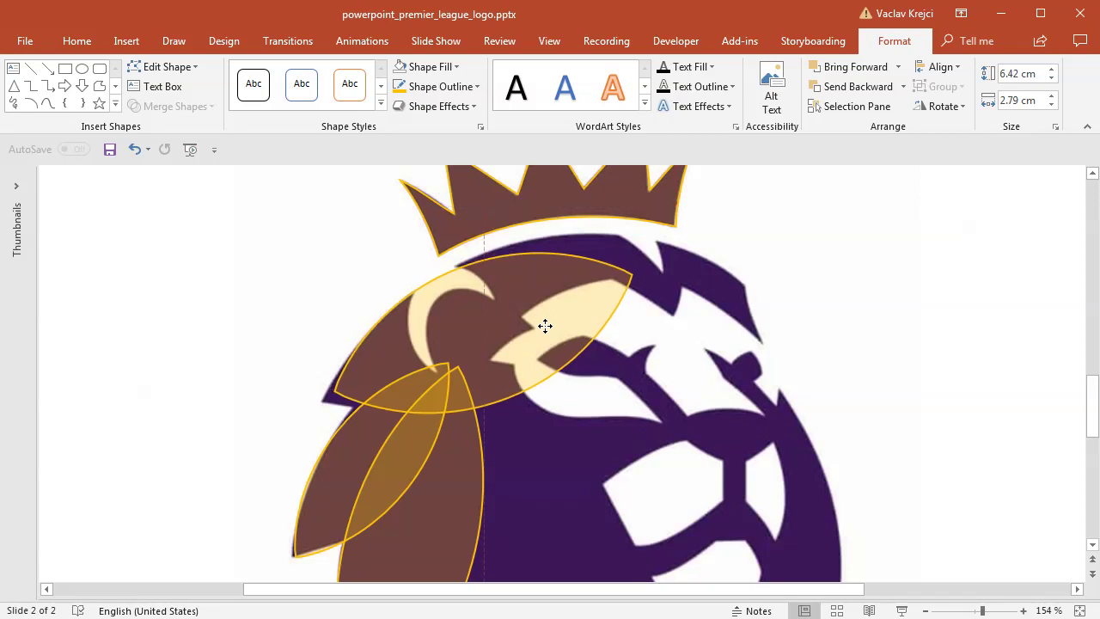
pyautogui.moveTo(334, 389); pyautogui.dragTo(324, 398)
pyautogui.moveTo(402, 372); pyautogui.dragTo(408, 375)
pyautogui.moveTo(651, 271); pyautogui.dragTo(692, 253)
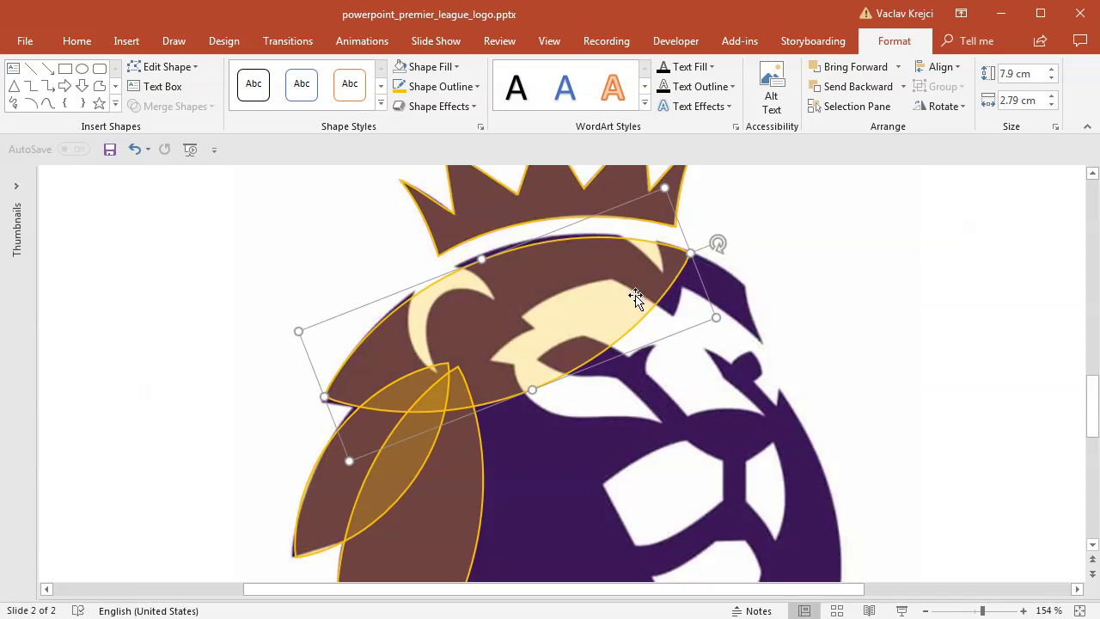
pyautogui.moveTo(483, 260)
pyautogui.mouseDown()
pyautogui.moveTo(479, 247)
pyautogui.moveTo(480, 256)
pyautogui.mouseUp()
pyautogui.hotkey('ctrl', 'z')
pyautogui.hotkey('ctrl', 'y')
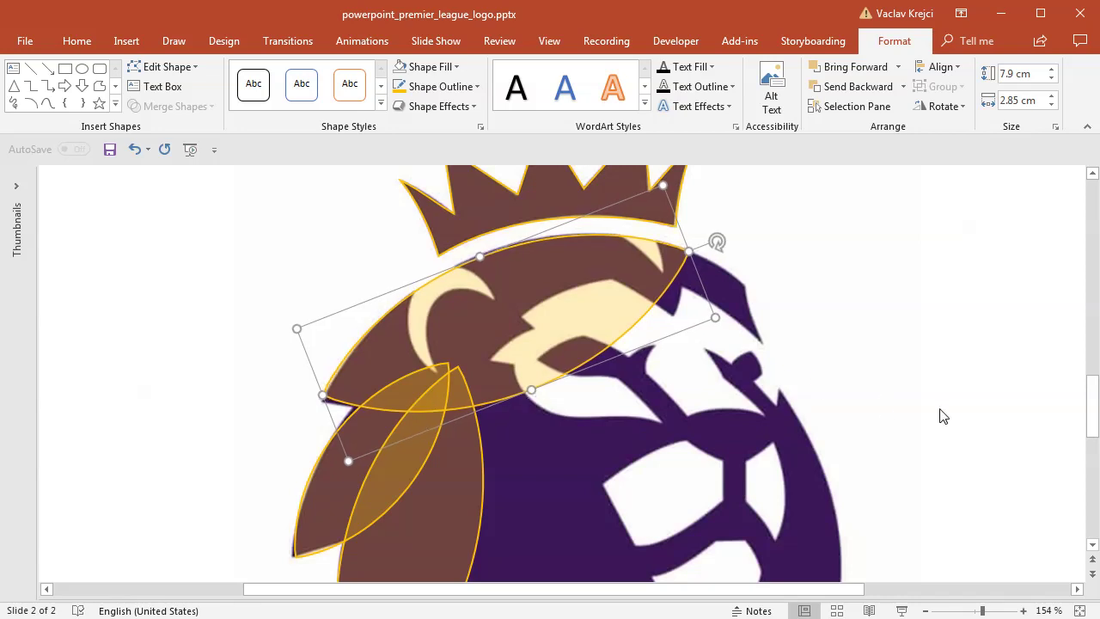
pyautogui.moveTo(1092, 421); pyautogui.dragTo(1092, 503)
# - Move and rotate a small 5.6 × 1.92 cm lens along the lion's lower jaw
pyautogui.click(327, 286)
pyautogui.moveTo(327, 286); pyautogui.dragTo(559, 452)
pyautogui.moveTo(691, 283); pyautogui.dragTo(735, 337)
pyautogui.moveTo(640, 399); pyautogui.dragTo(610, 481)
pyautogui.moveTo(728, 420); pyautogui.dragTo(736, 445)
pyautogui.moveTo(585, 481); pyautogui.dragTo(568, 484)
pyautogui.moveTo(715, 449); pyautogui.dragTo(742, 501)
pyautogui.moveTo(570, 499); pyautogui.dragTo(563, 497)
pyautogui.moveTo(741, 446); pyautogui.dragTo(742, 446)
pyautogui.moveTo(635, 470)
pyautogui.mouseDown()
pyautogui.moveTo(645, 464)
pyautogui.moveTo(638, 485)
pyautogui.mouseUp()
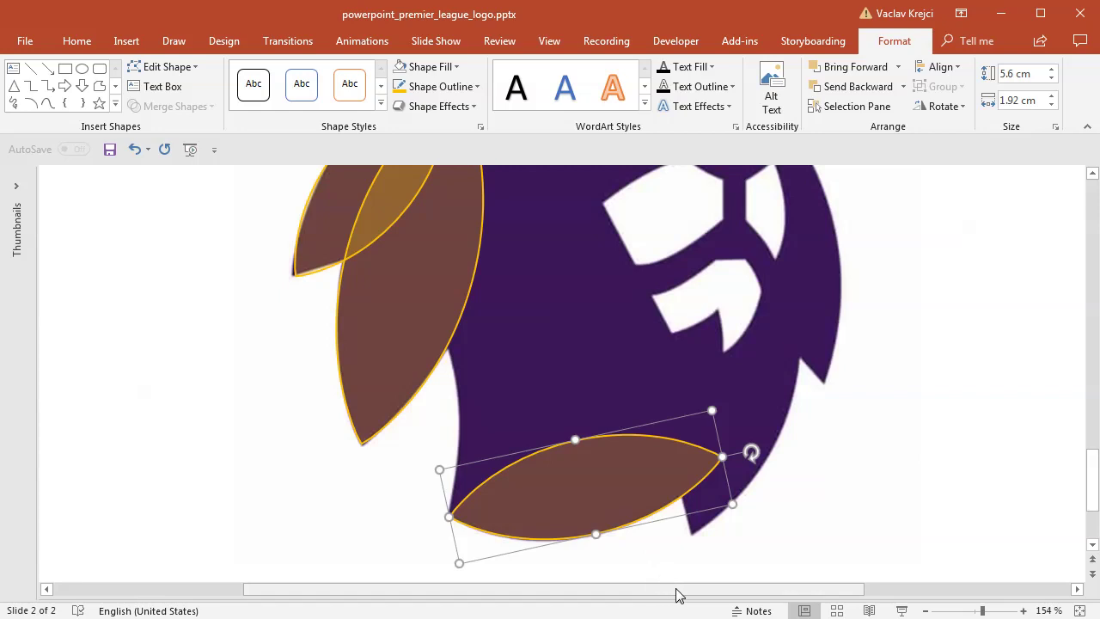
# - Copy a lens and rotate it into place along the lion's lower-right edge
pyautogui.moveTo(676, 593); pyautogui.dragTo(793, 592)
pyautogui.scroll(-1, 1092, 508)
pyautogui.moveTo(558, 455); pyautogui.dragTo(772, 421)
pyautogui.click(906, 416)
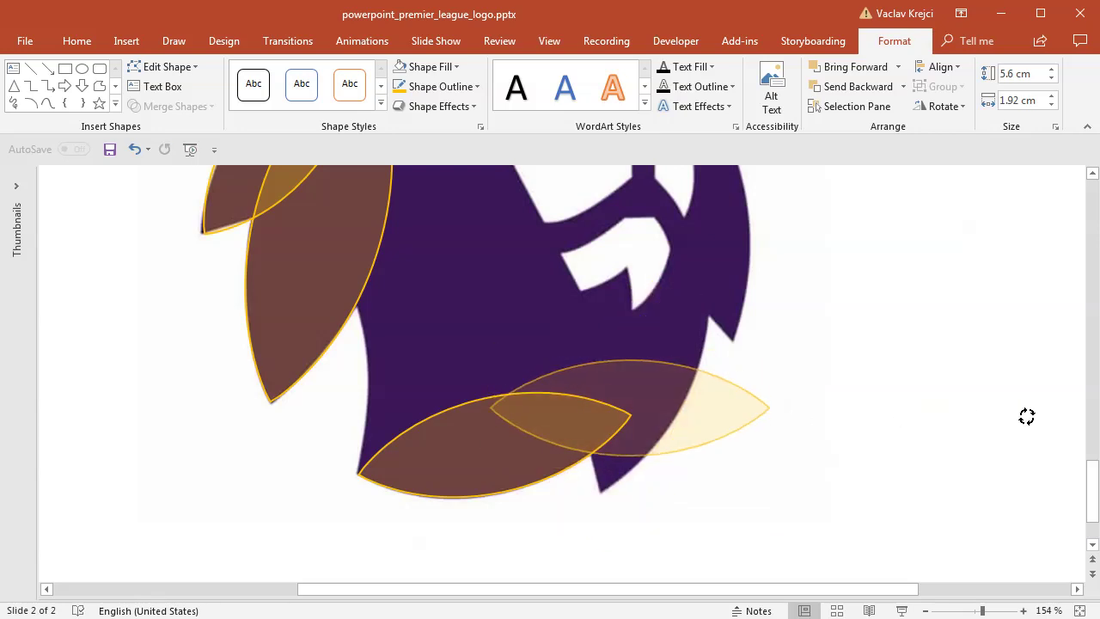
pyautogui.moveTo(1050, 382); pyautogui.dragTo(656, 314)
pyautogui.moveTo(635, 402); pyautogui.dragTo(651, 340)
pyautogui.moveTo(692, 196)
pyautogui.mouseDown()
pyautogui.moveTo(699, 184)
pyautogui.moveTo(699, 197)
pyautogui.mouseUp()
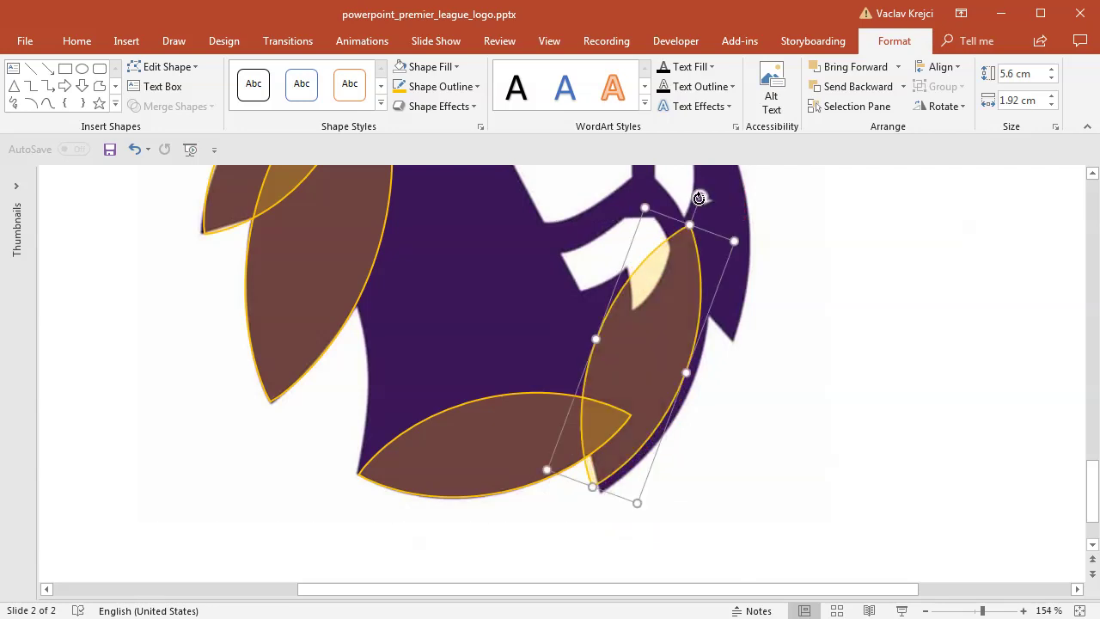
pyautogui.moveTo(705, 241); pyautogui.dragTo(710, 243)
pyautogui.moveTo(1091, 495); pyautogui.dragTo(1090, 455)
# - Duplicate a lens, stand it upright on the lion's right edge, and narrow it from both sides
pyautogui.click(600, 349)
pyautogui.hotkey('ctrl', 'v')
pyautogui.moveTo(674, 213); pyautogui.dragTo(592, 229)
pyautogui.moveTo(611, 309); pyautogui.dragTo(708, 310)
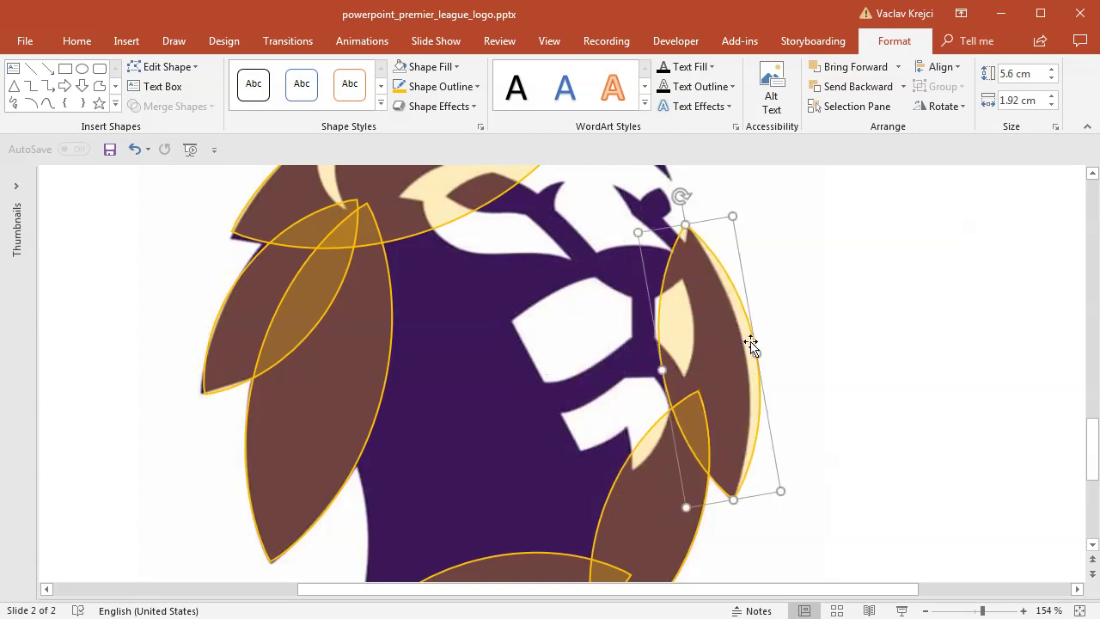
pyautogui.moveTo(755, 353); pyautogui.dragTo(745, 356)
pyautogui.moveTo(659, 369); pyautogui.dragTo(662, 371)
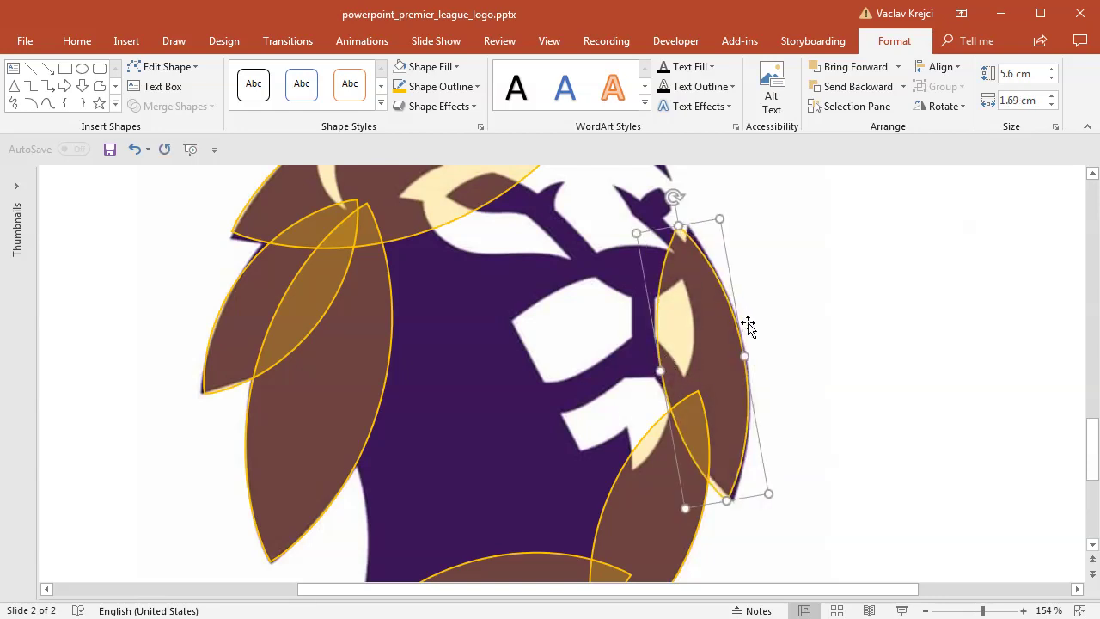
pyautogui.moveTo(675, 228); pyautogui.dragTo(681, 221)
pyautogui.hscroll(-3, 596, 489)
pyautogui.scroll(2, 597, 489)
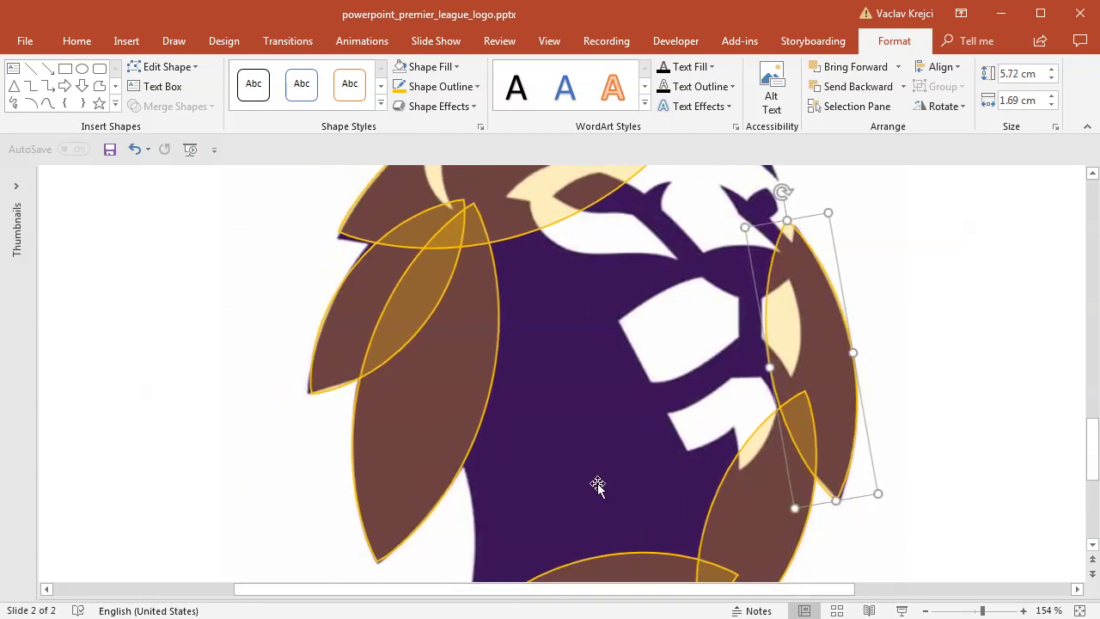
pyautogui.scroll(-3, 597, 487)
pyautogui.scroll(3, 713, 462)
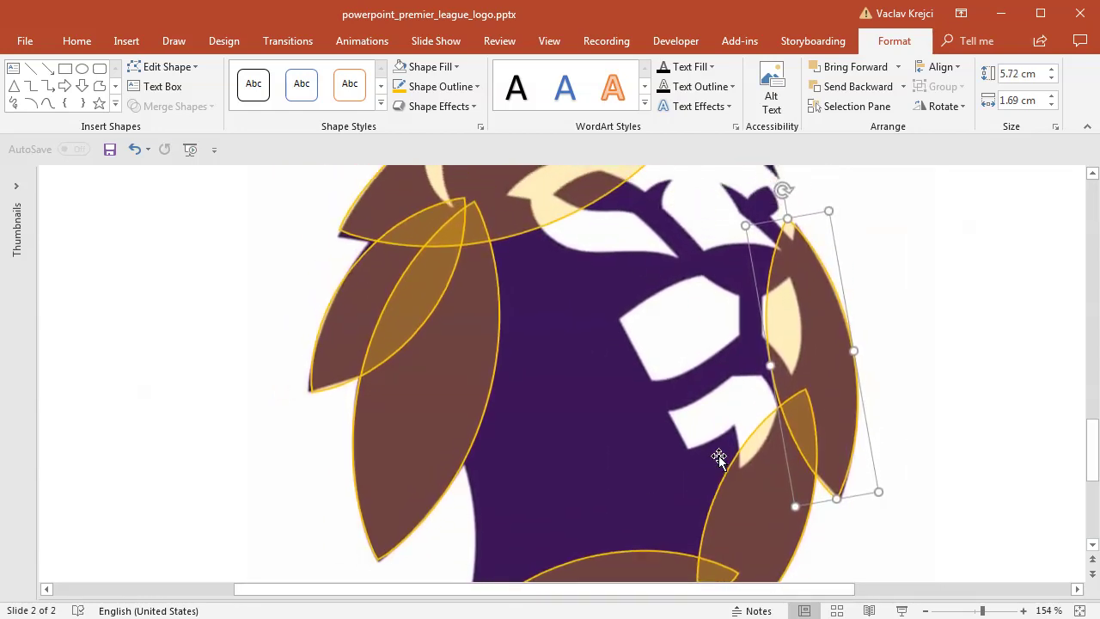
pyautogui.scroll(2, 713, 462)
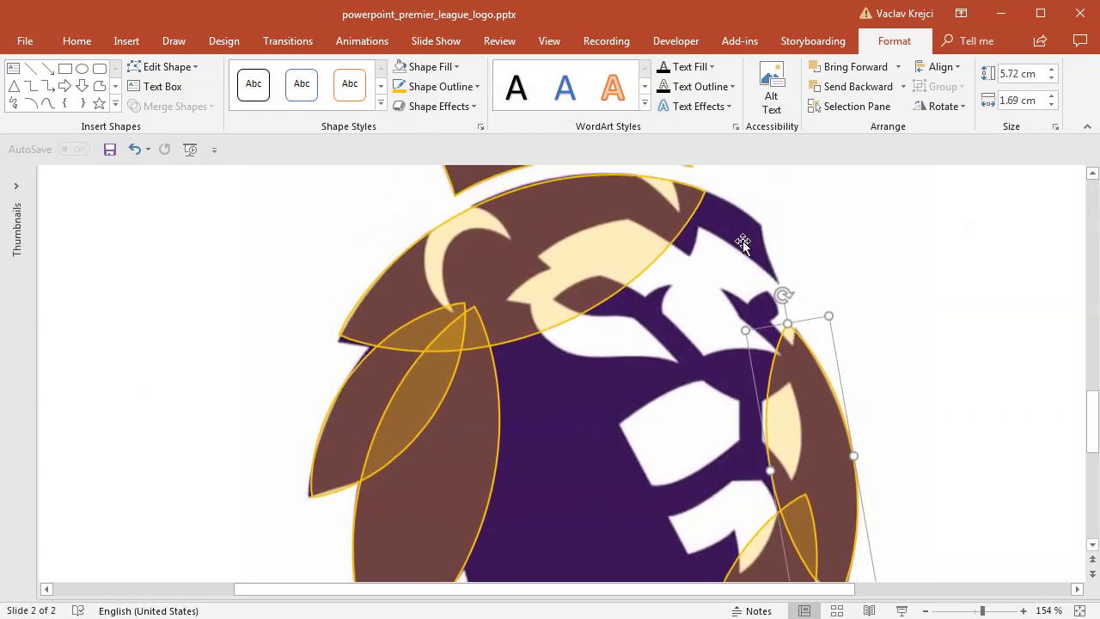
# - Copy the top lens down to the right and rotate it across the head's right side
pyautogui.moveTo(580, 227); pyautogui.dragTo(762, 278)
pyautogui.moveTo(891, 226); pyautogui.dragTo(885, 374)
pyautogui.moveTo(806, 344); pyautogui.dragTo(779, 289)
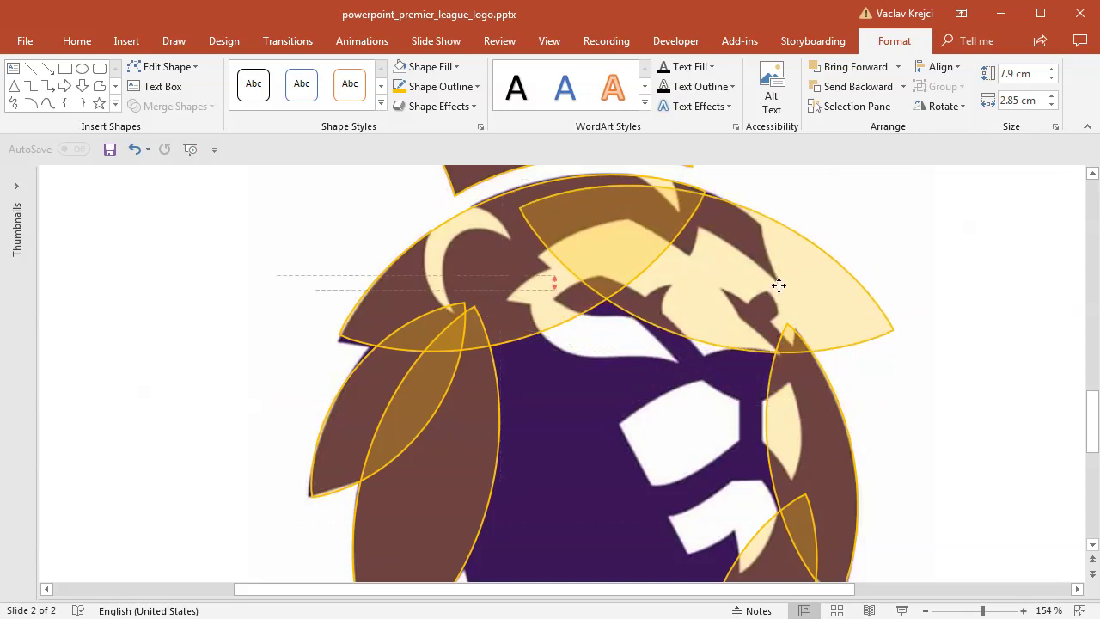
pyautogui.moveTo(916, 326); pyautogui.dragTo(904, 378)
pyautogui.moveTo(794, 312)
pyautogui.mouseDown()
pyautogui.moveTo(828, 329)
pyautogui.moveTo(808, 322)
pyautogui.mouseUp()
pyautogui.moveTo(685, 341); pyautogui.dragTo(681, 348)
pyautogui.hotkey('ctrl', 'z')
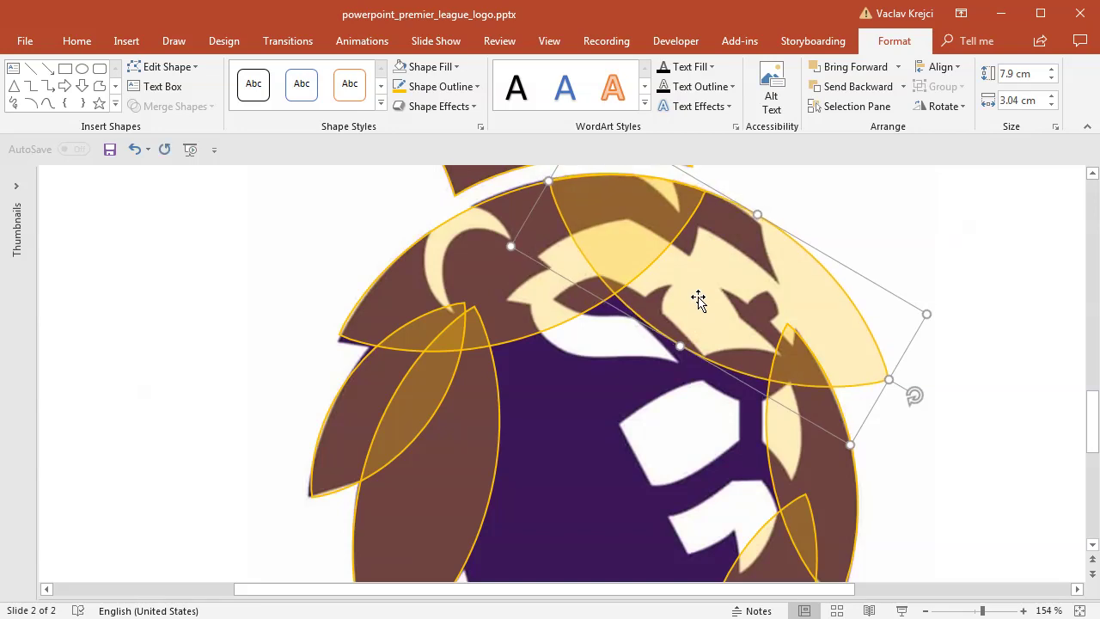
# - Undo the extra change and slightly adjust the large lens's tilt across the upper right
pyautogui.click(921, 388)
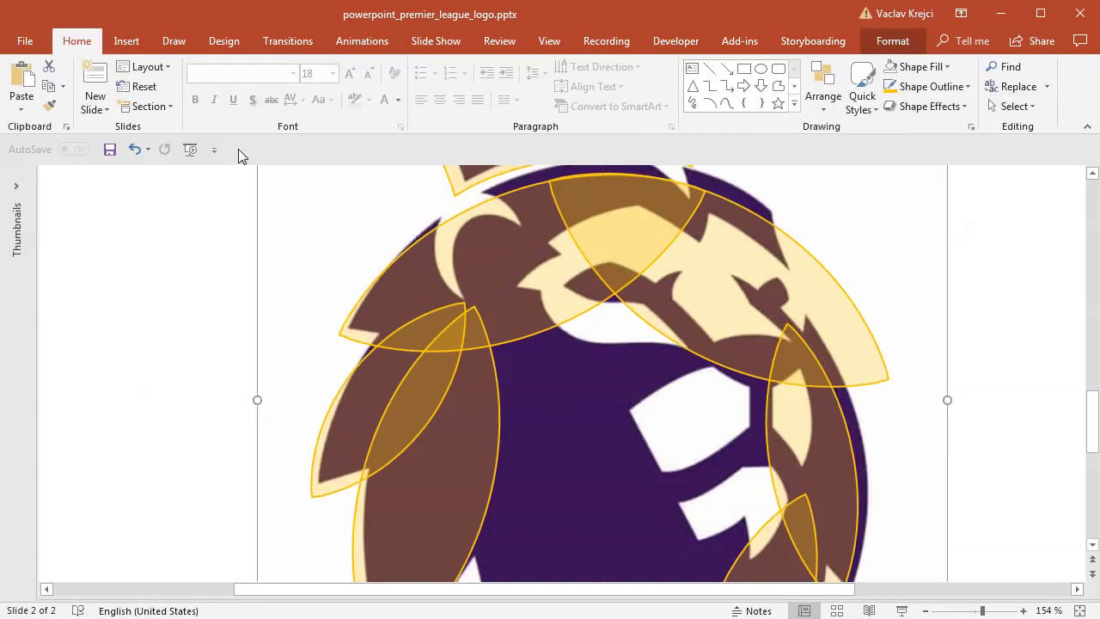
pyautogui.click(140, 151)
pyautogui.click(798, 249)
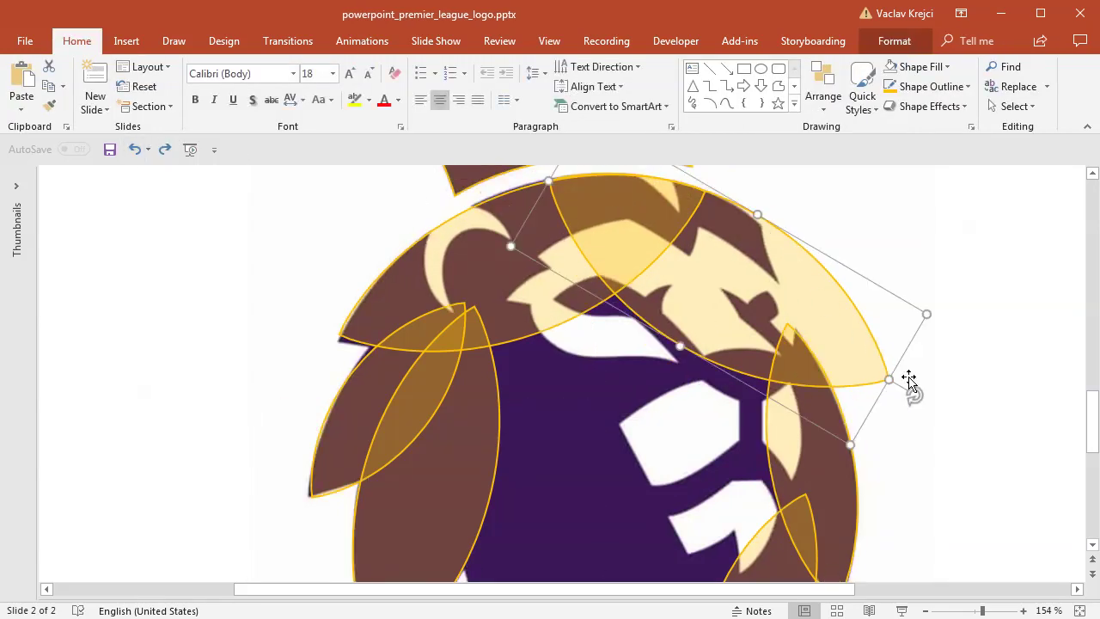
pyautogui.moveTo(917, 394); pyautogui.dragTo(927, 400)
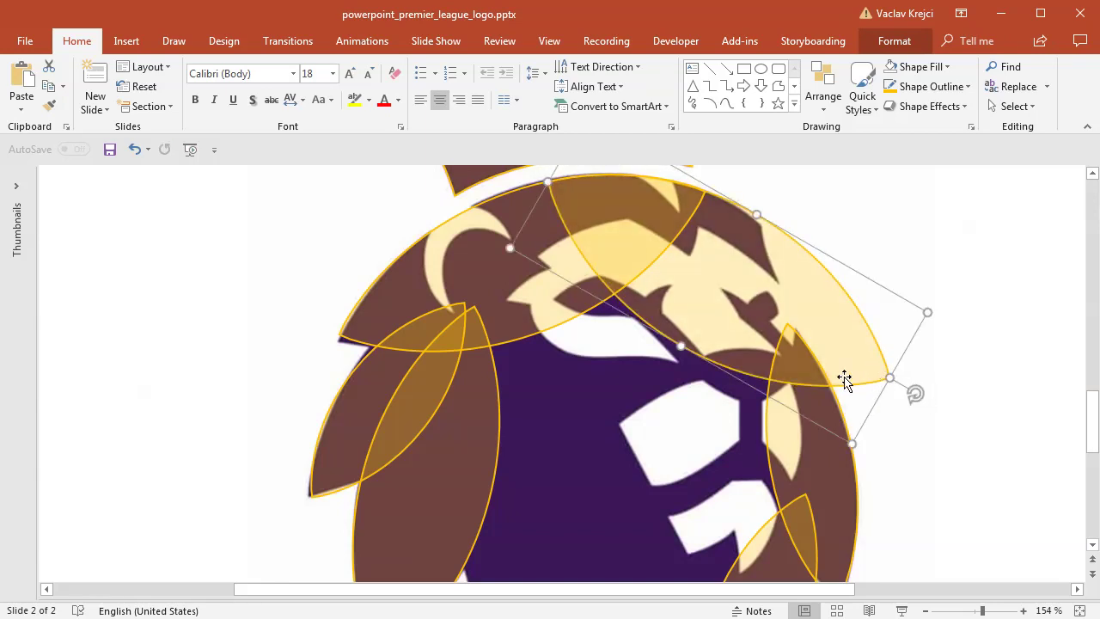
pyautogui.moveTo(981, 611); pyautogui.dragTo(976, 612)
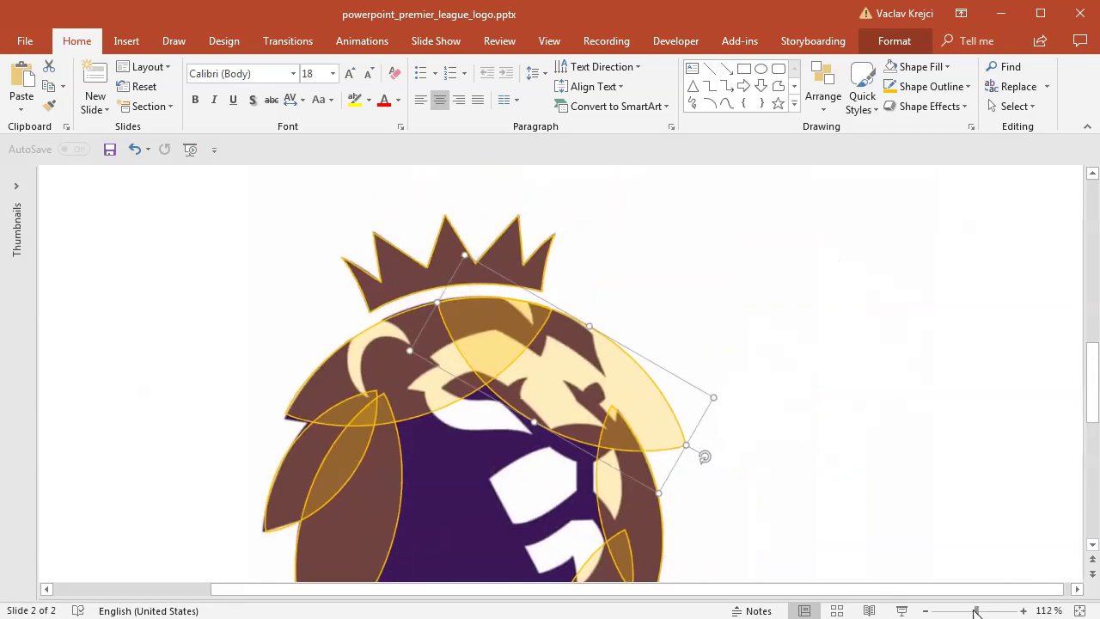
pyautogui.scroll(-2, 607, 450)
pyautogui.scroll(-2, 606, 457)
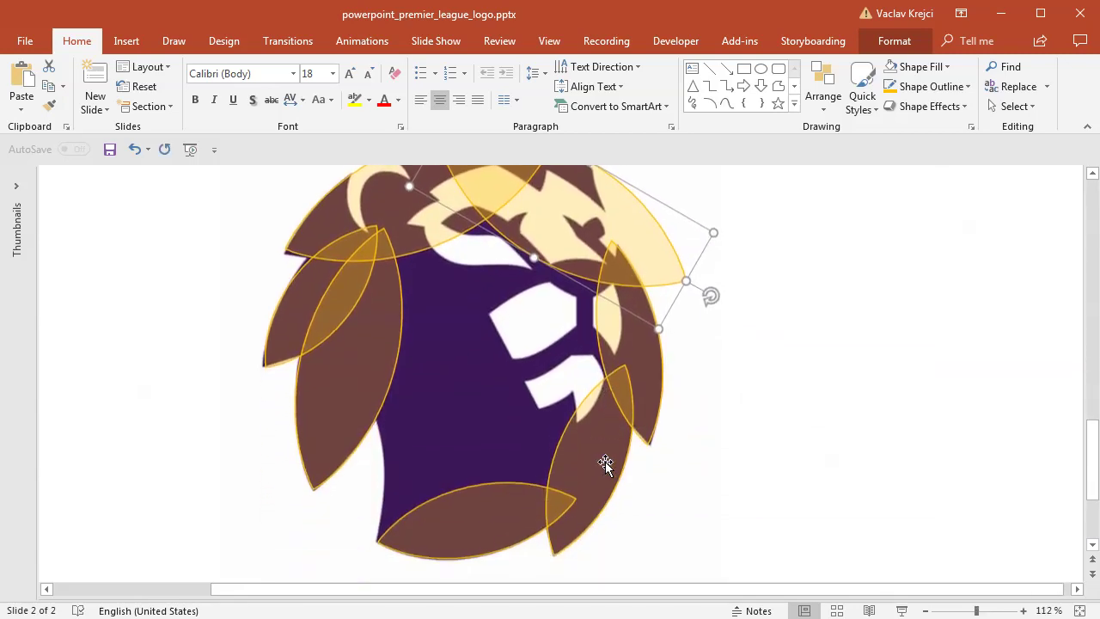
pyautogui.moveTo(610, 589); pyautogui.dragTo(545, 590)
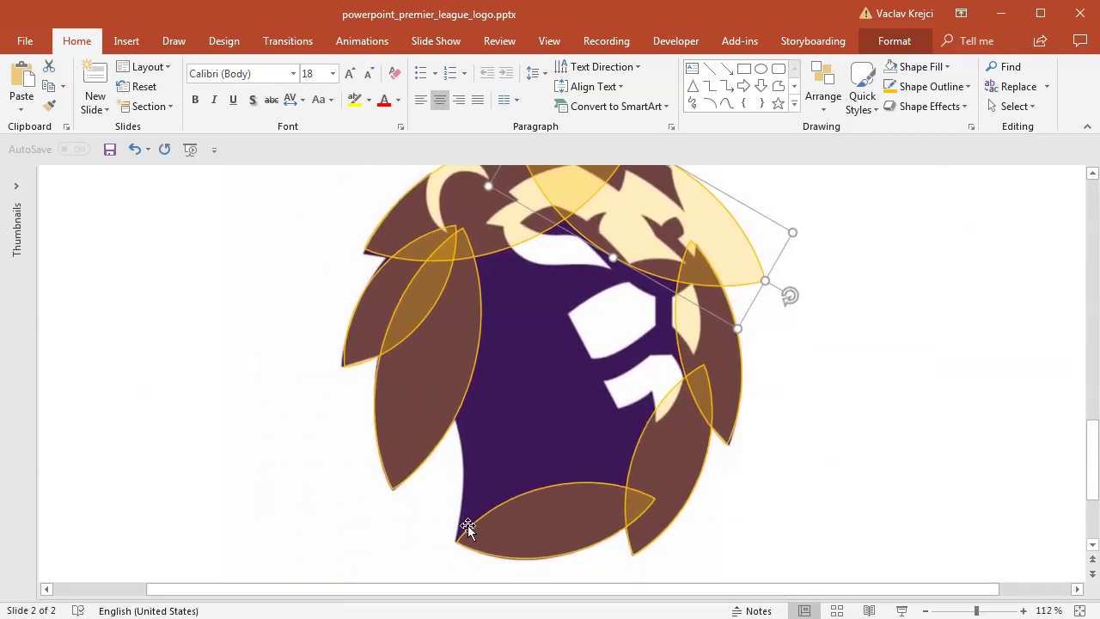
pyautogui.scroll(-1, 696, 459)
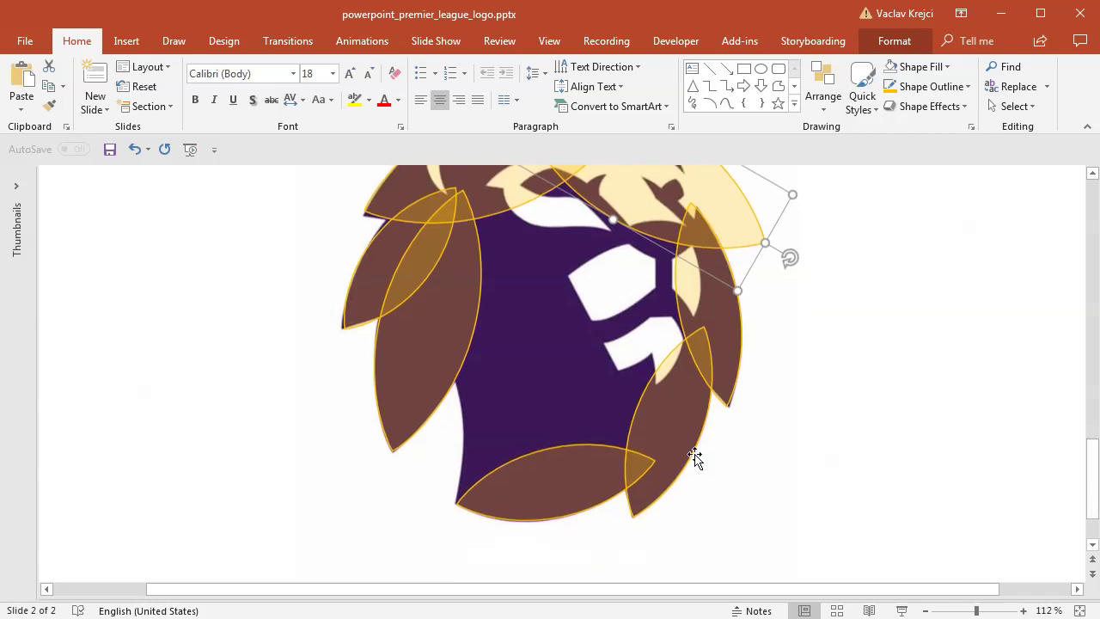
# - Trace a freeform polygon over the lower body and union it with the bottom leaf
pyautogui.click(126, 41)
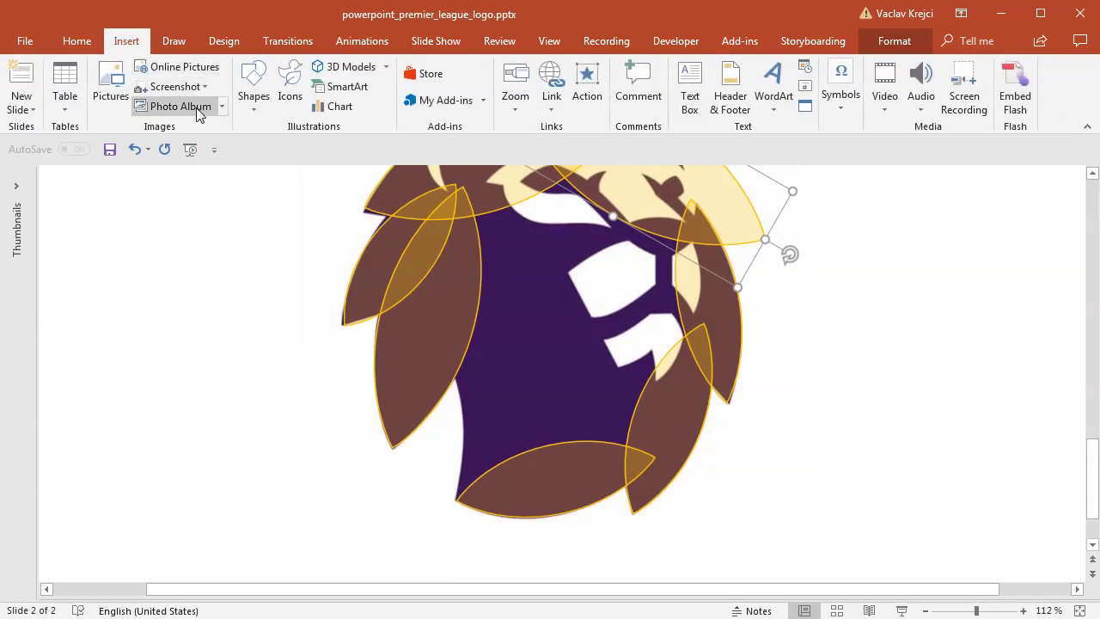
pyautogui.click(254, 96)
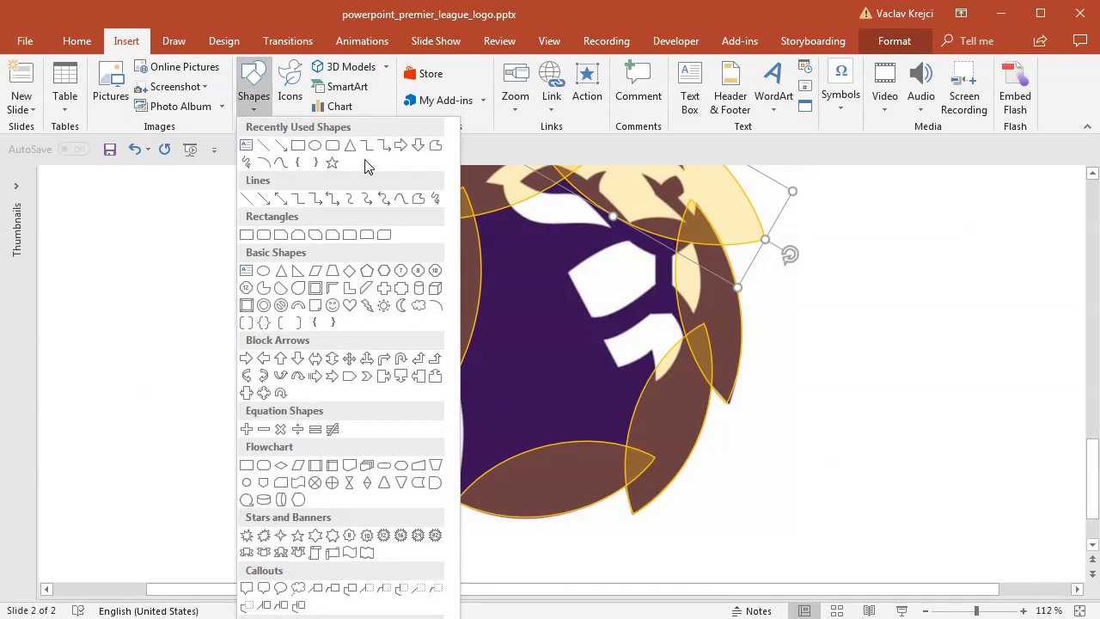
pyautogui.click(435, 145)
pyautogui.click(567, 307)
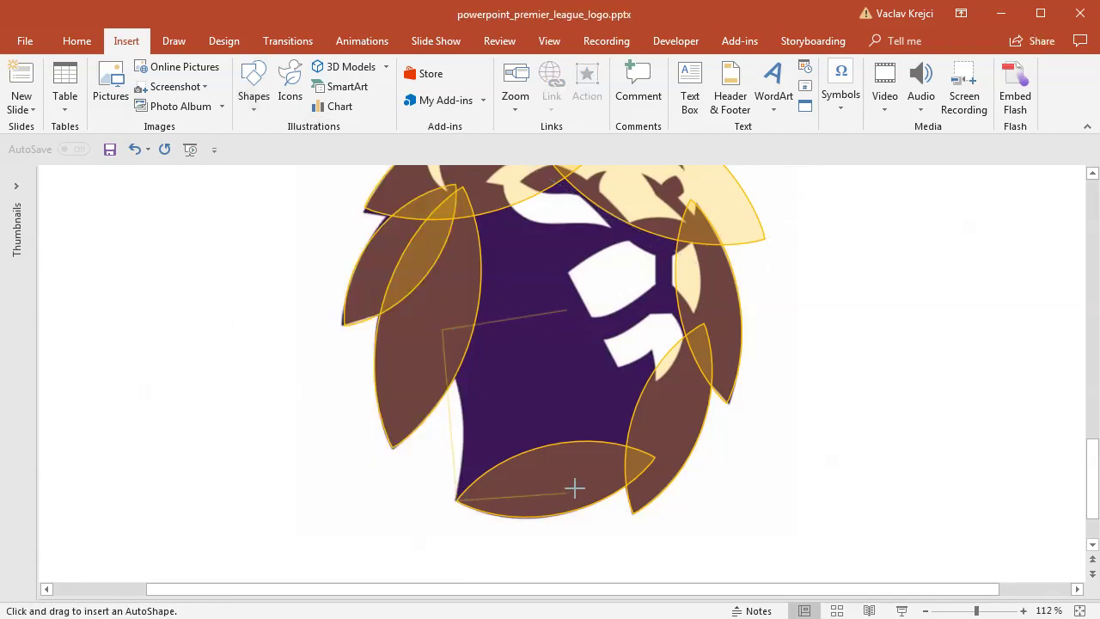
pyautogui.click(572, 316)
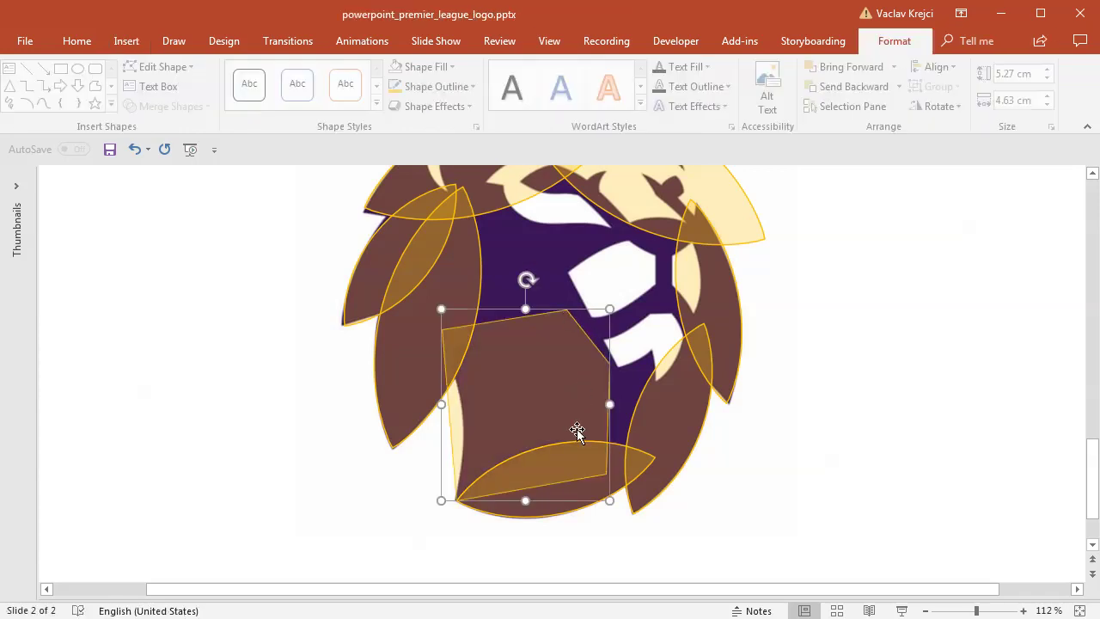
pyautogui.press('Escape')
pyautogui.click(536, 515)
pyautogui.keyDown('shift'); pyautogui.click(524, 384); pyautogui.keyUp('shift')
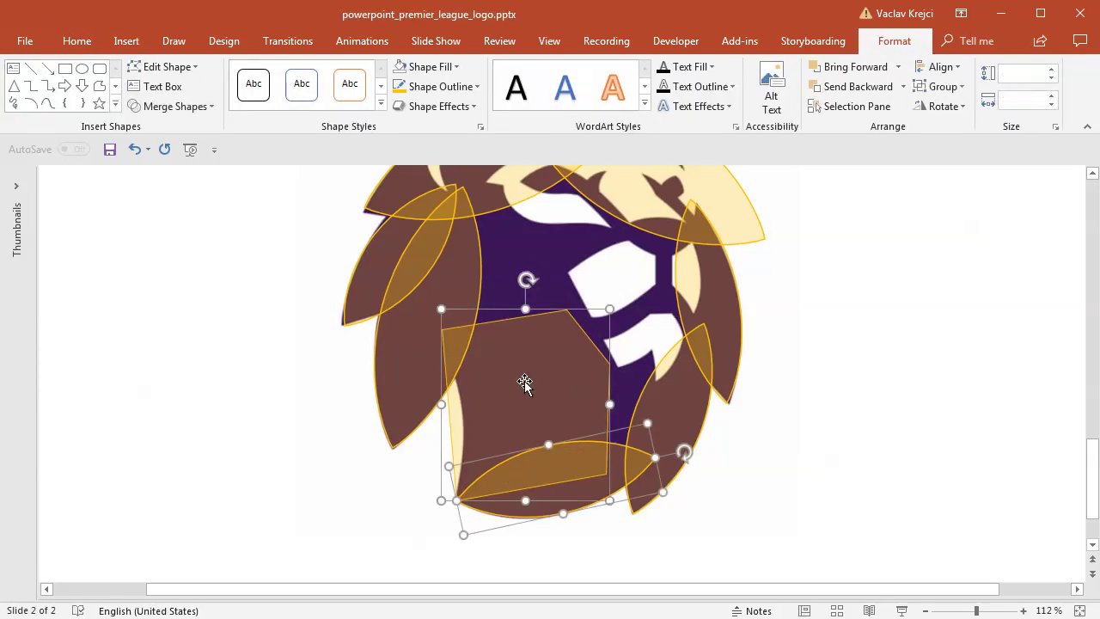
pyautogui.click(170, 105)
pyautogui.click(163, 128)
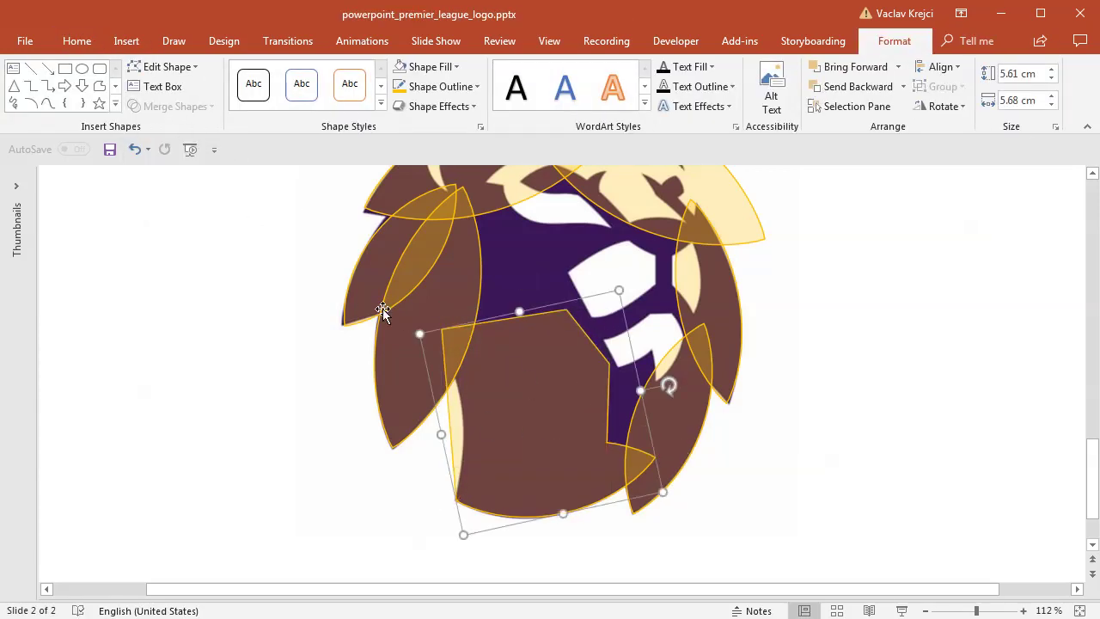
# - Draw an oval against the left side of the merged brown shape
pyautogui.click(82, 68)
pyautogui.moveTo(409, 525); pyautogui.dragTo(466, 553)
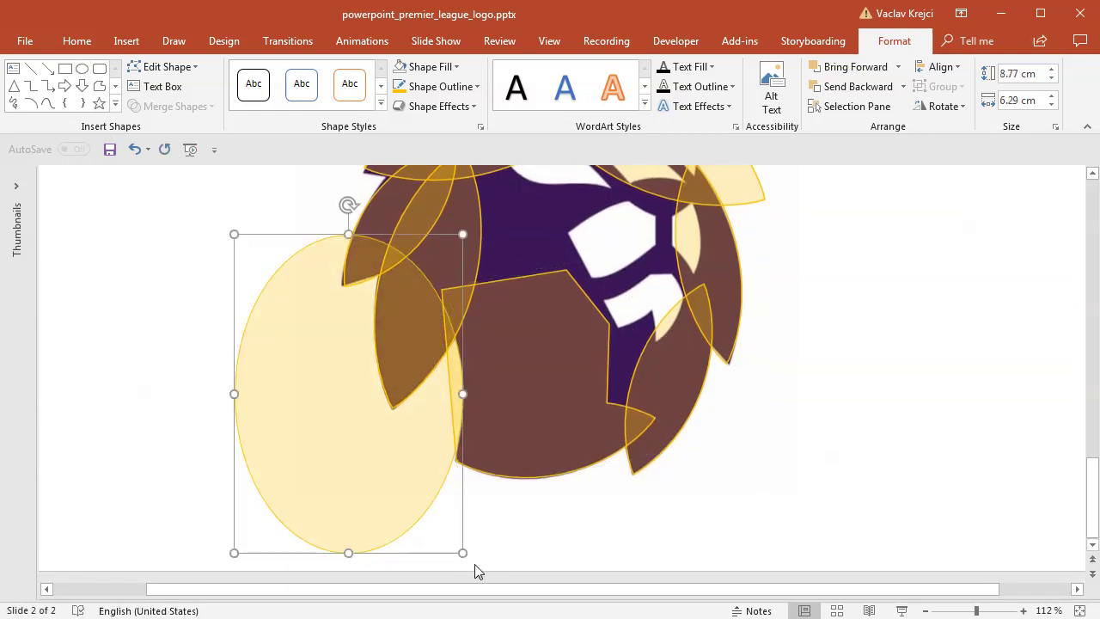
pyautogui.keyDown('shift'); pyautogui.click(511, 413); pyautogui.keyUp('shift')
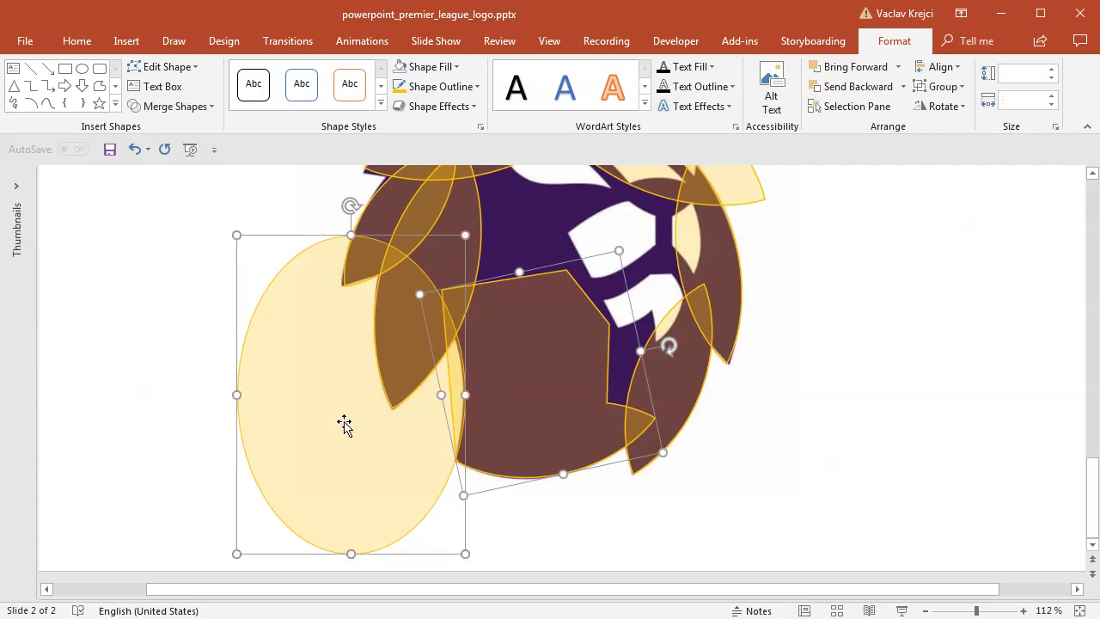
pyautogui.click(172, 106)
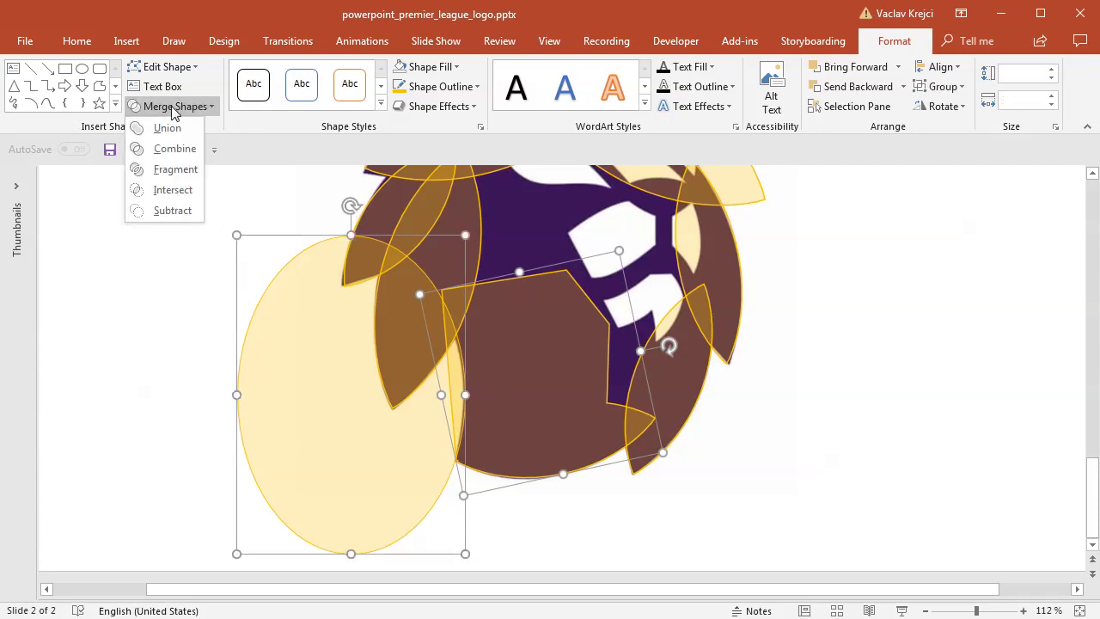
pyautogui.click(172, 107)
pyautogui.click(137, 341)
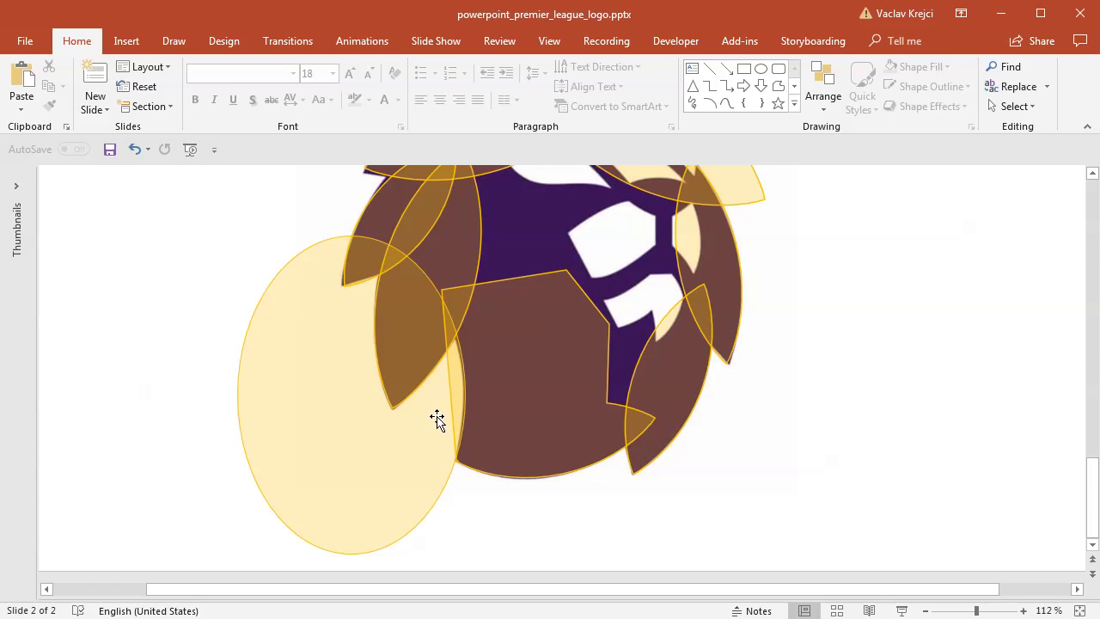
# - Subtract the oval from the brown shape to carve a curved notch on its left
pyautogui.click(378, 440)
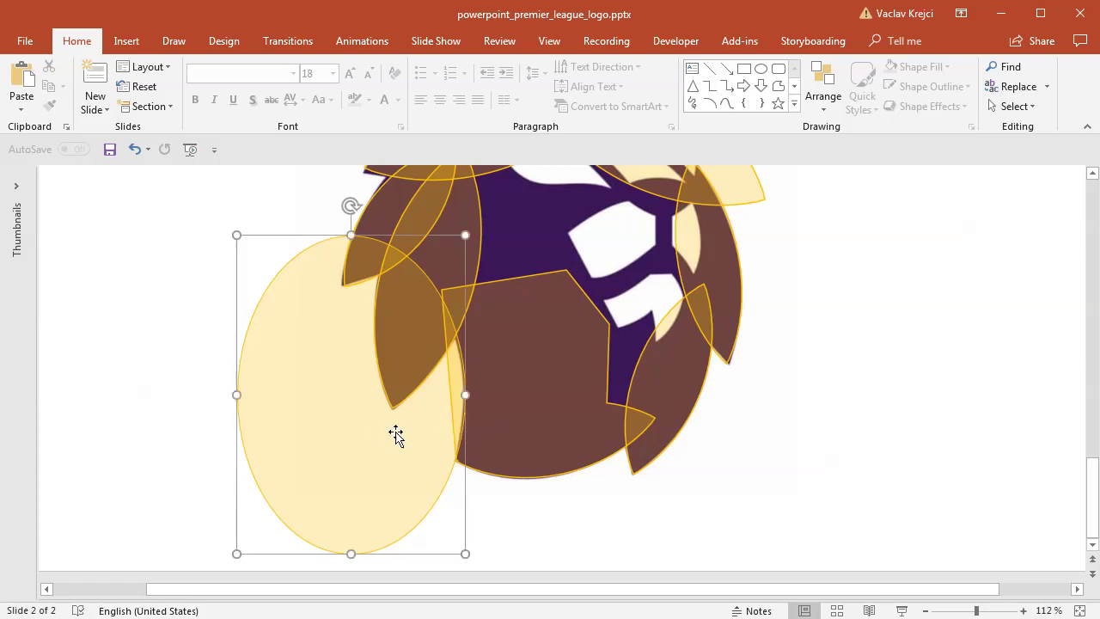
pyautogui.keyDown('shift'); pyautogui.click(553, 410); pyautogui.keyUp('shift')
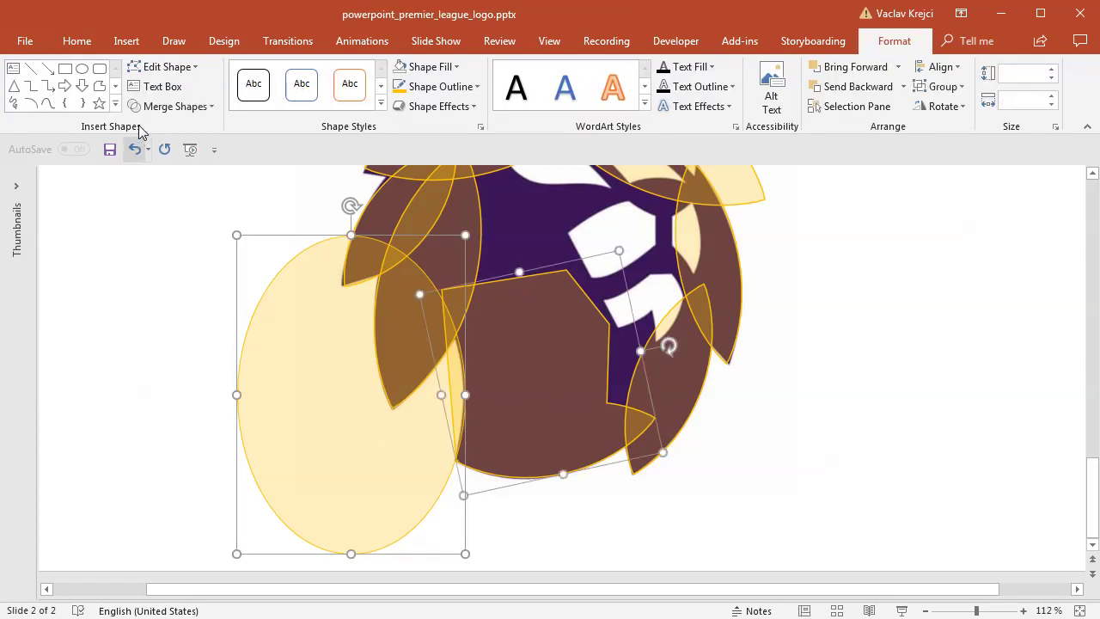
pyautogui.click(170, 107)
pyautogui.click(157, 213)
pyautogui.click(121, 290)
pyautogui.click(525, 365)
pyautogui.keyDown('shift'); pyautogui.click(321, 404); pyautogui.keyUp('shift')
pyautogui.click(171, 107)
pyautogui.click(168, 210)
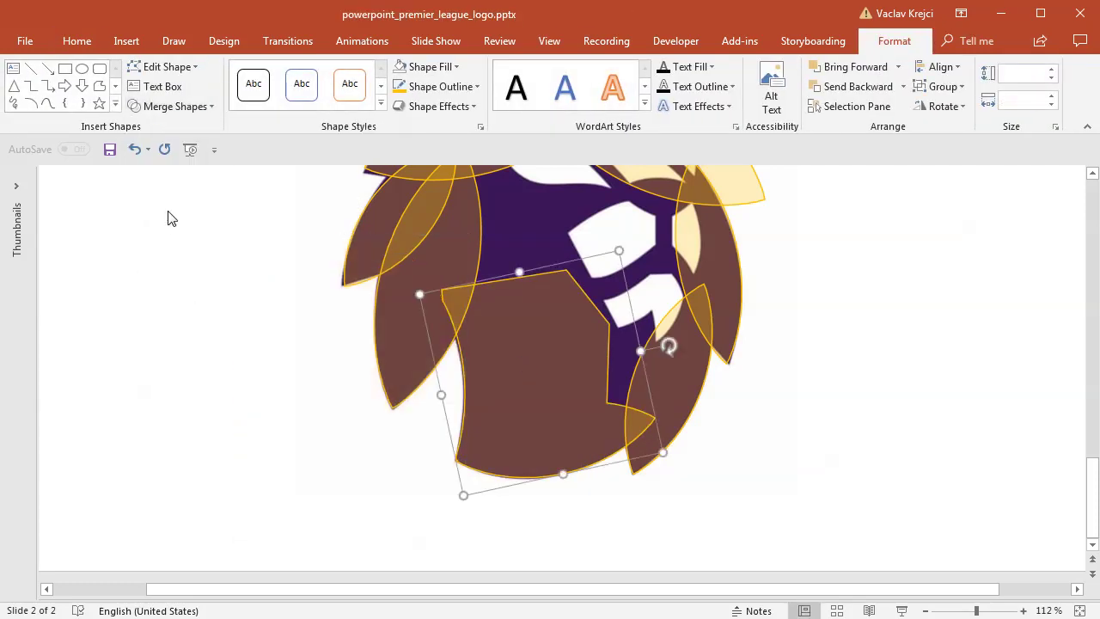
pyautogui.click(281, 433)
pyautogui.moveTo(1092, 469); pyautogui.dragTo(1093, 421)
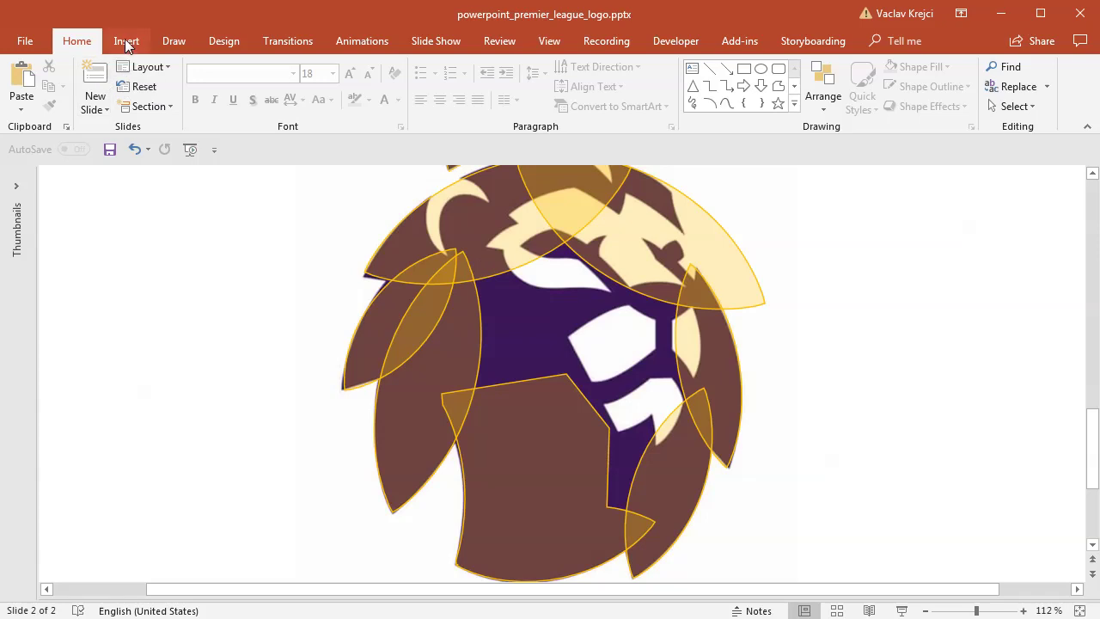
# - Draw a freeform over the purple face area and move the pale right-edge leaf aside
pyautogui.click(125, 40)
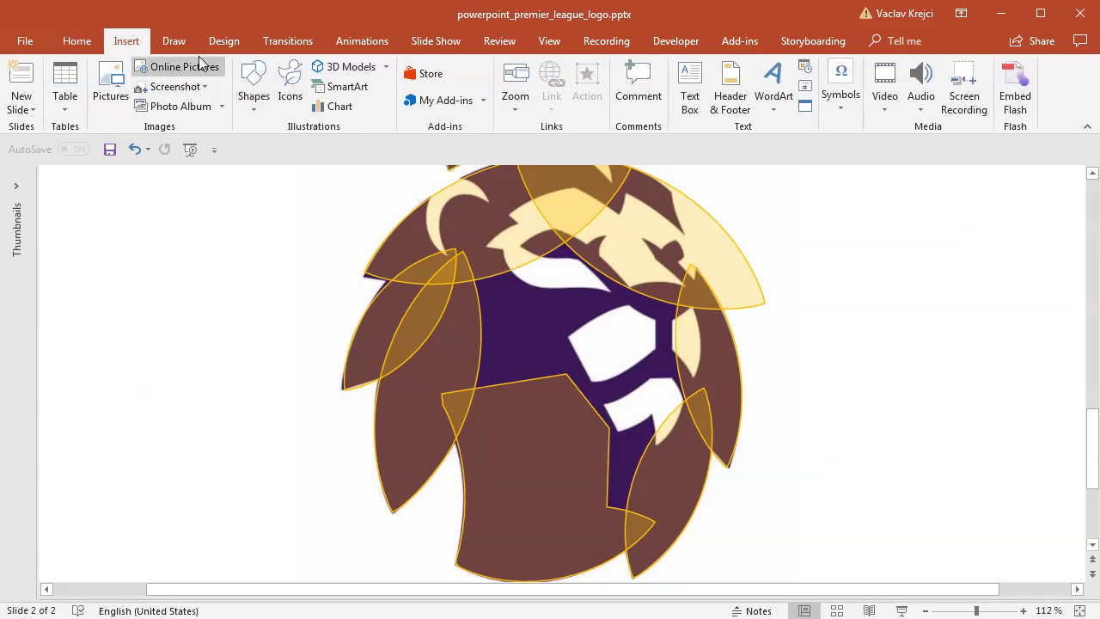
pyautogui.click(253, 101)
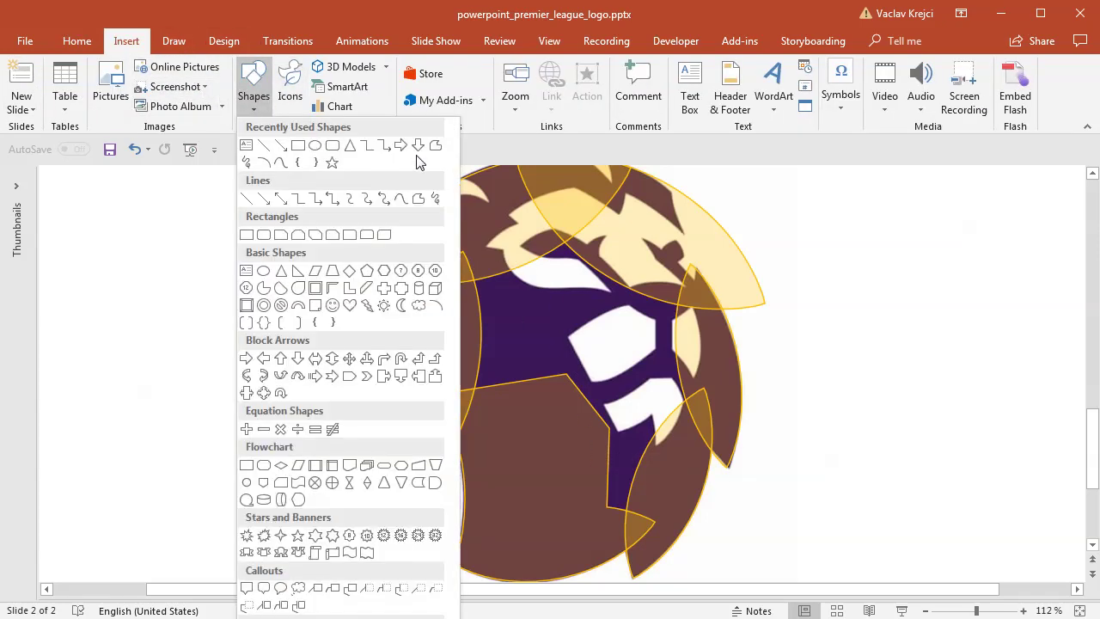
pyautogui.click(430, 144)
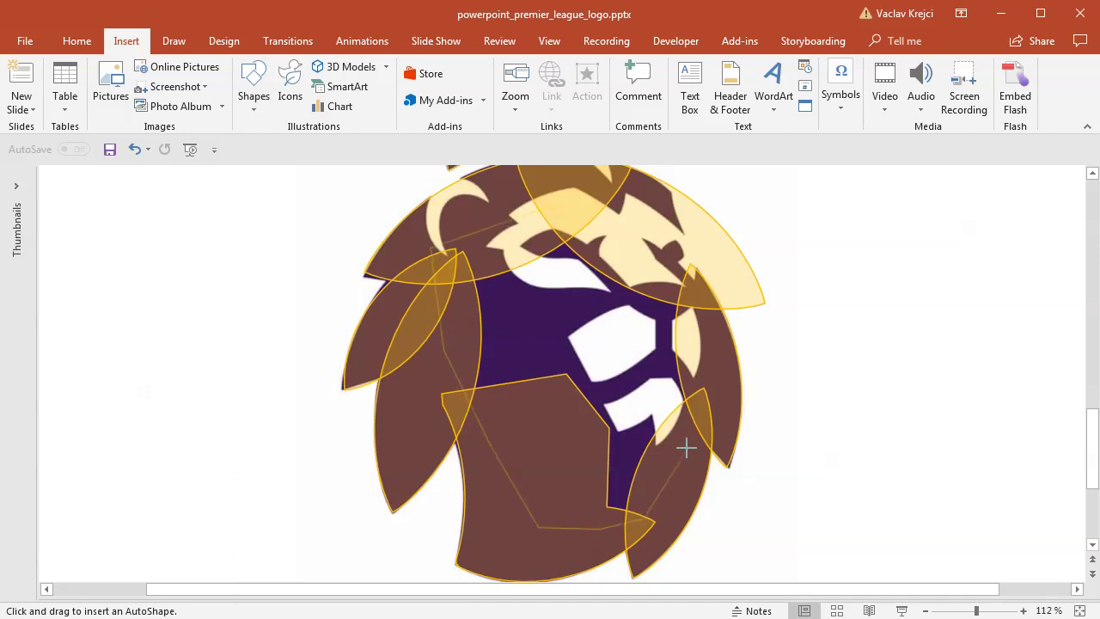
pyautogui.click(558, 211)
pyautogui.keyDown('shift'); pyautogui.click(484, 200); pyautogui.keyUp('shift')
pyautogui.keyDown('shift'); pyautogui.click(400, 363); pyautogui.keyUp('shift')
pyautogui.keyDown('shift'); pyautogui.click(378, 356); pyautogui.keyUp('shift')
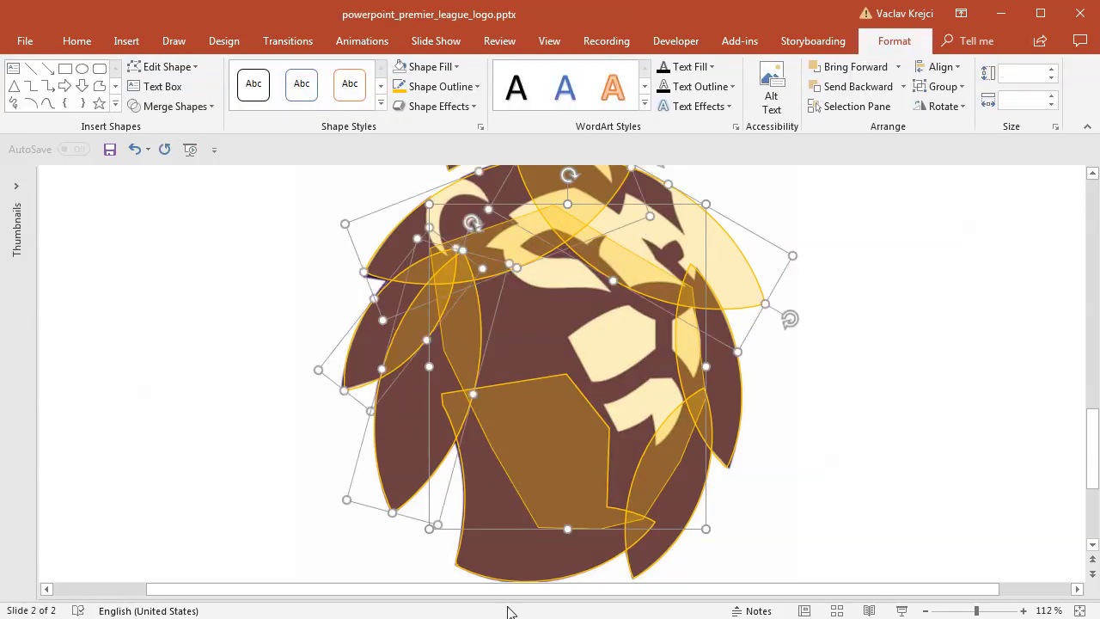
pyautogui.click(790, 447)
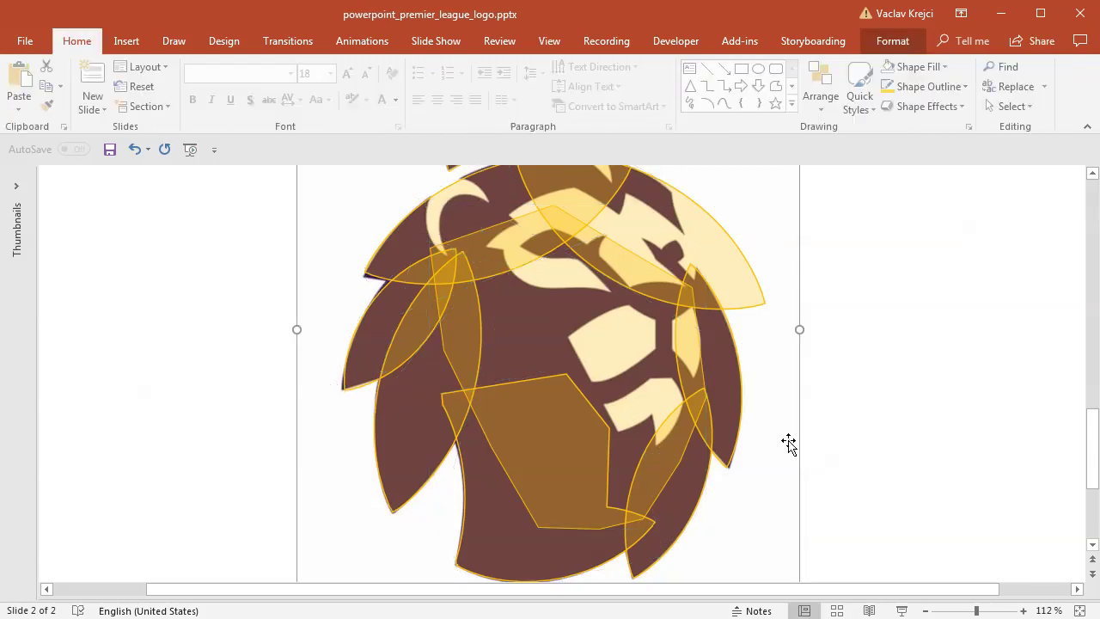
pyautogui.click(740, 387)
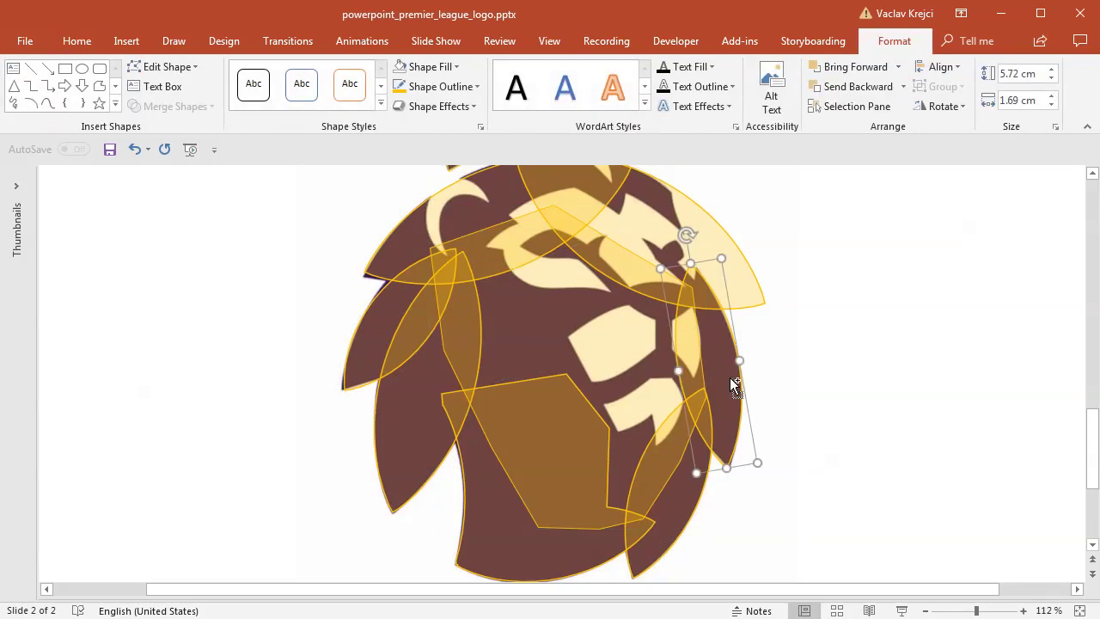
pyautogui.moveTo(730, 377); pyautogui.dragTo(128, 343)
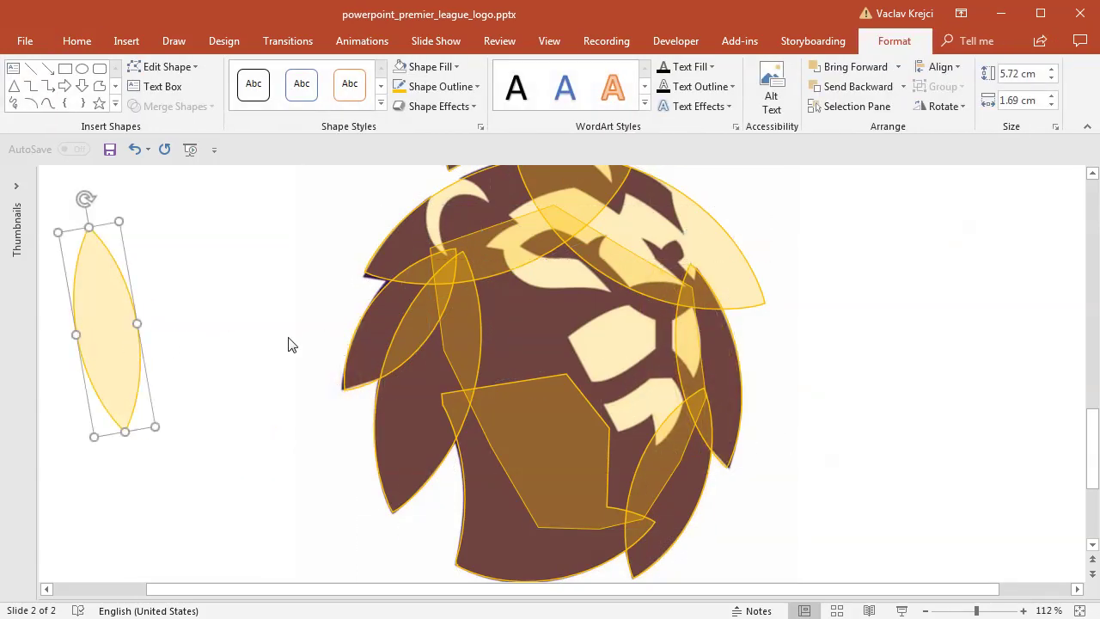
# - Union the top, side and lower mane leaves with the body, then return the pale leaf
pyautogui.click(456, 210)
pyautogui.keyDown('shift'); pyautogui.click(692, 325); pyautogui.keyUp('shift')
pyautogui.keyDown('shift'); pyautogui.click(430, 365); pyautogui.keyUp('shift')
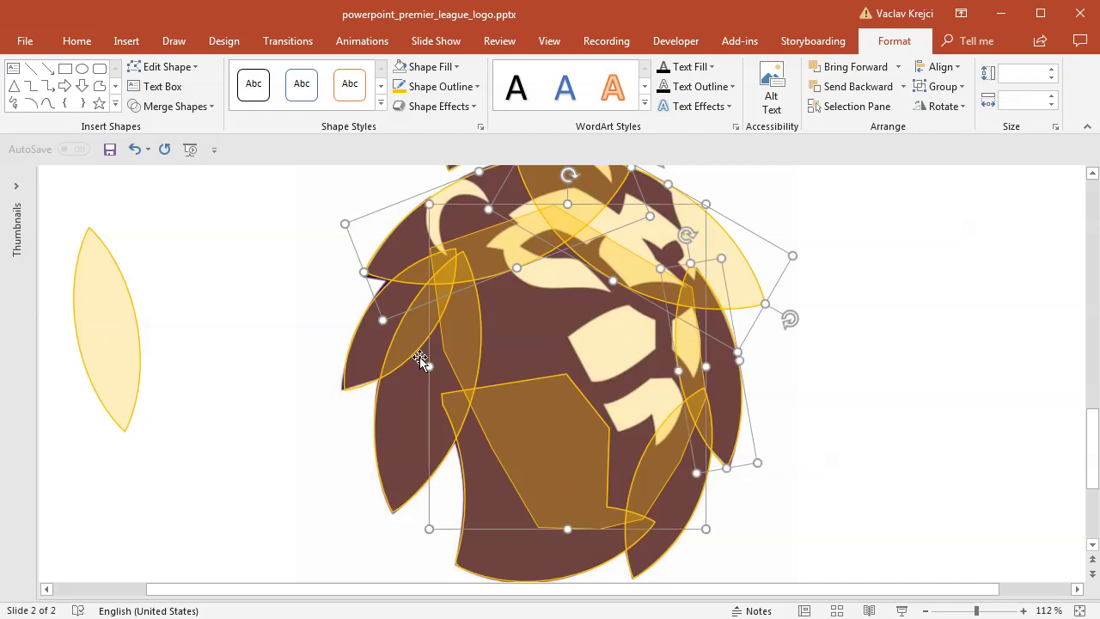
pyautogui.keyDown('shift'); pyautogui.click(363, 360); pyautogui.keyUp('shift')
pyautogui.keyDown('shift'); pyautogui.click(635, 555); pyautogui.keyUp('shift')
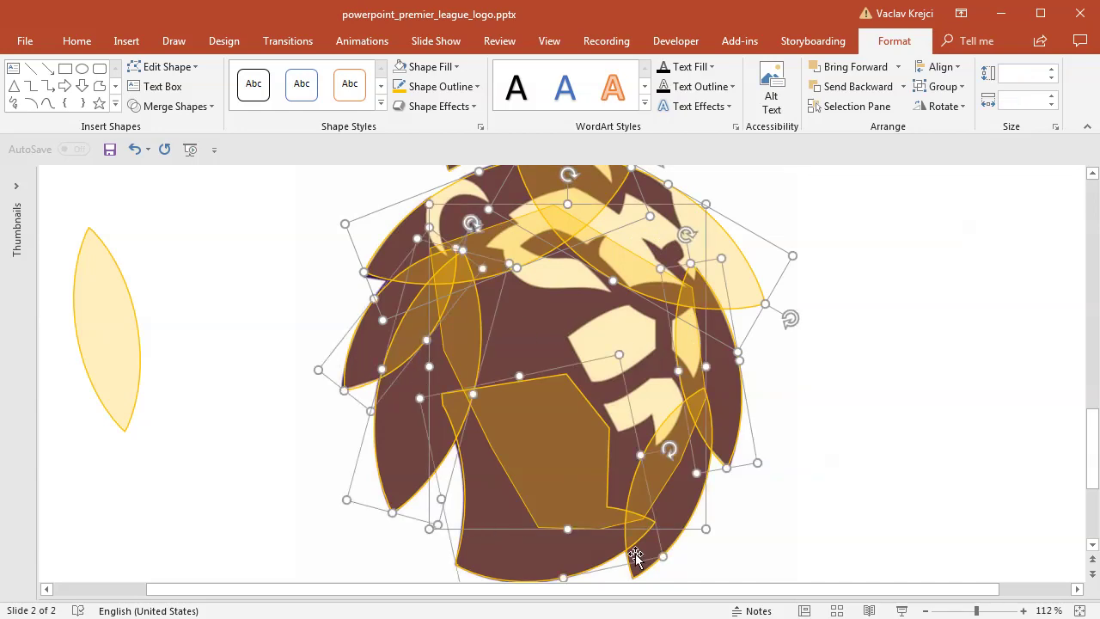
pyautogui.keyDown('shift'); pyautogui.click(637, 570); pyautogui.keyUp('shift')
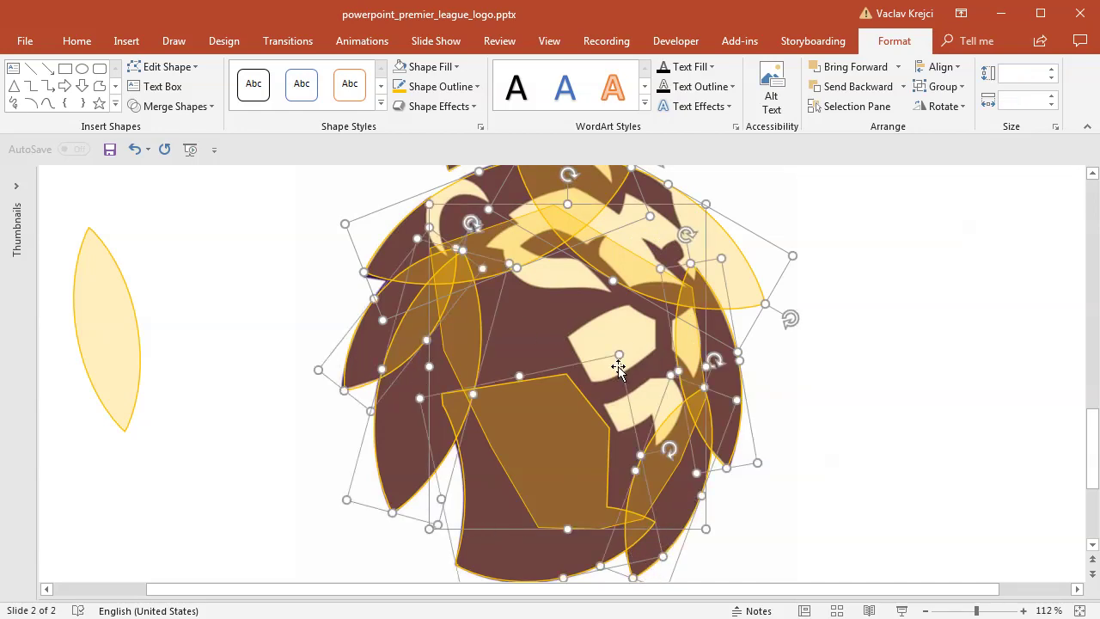
pyautogui.click(174, 105)
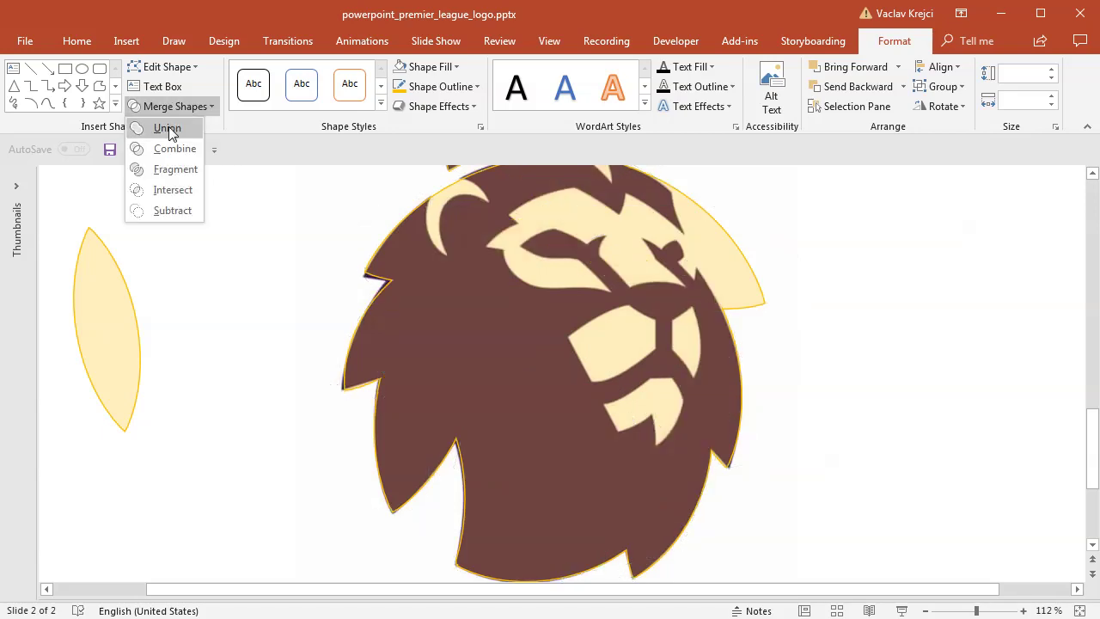
pyautogui.click(167, 128)
pyautogui.moveTo(1094, 419); pyautogui.dragTo(1095, 410)
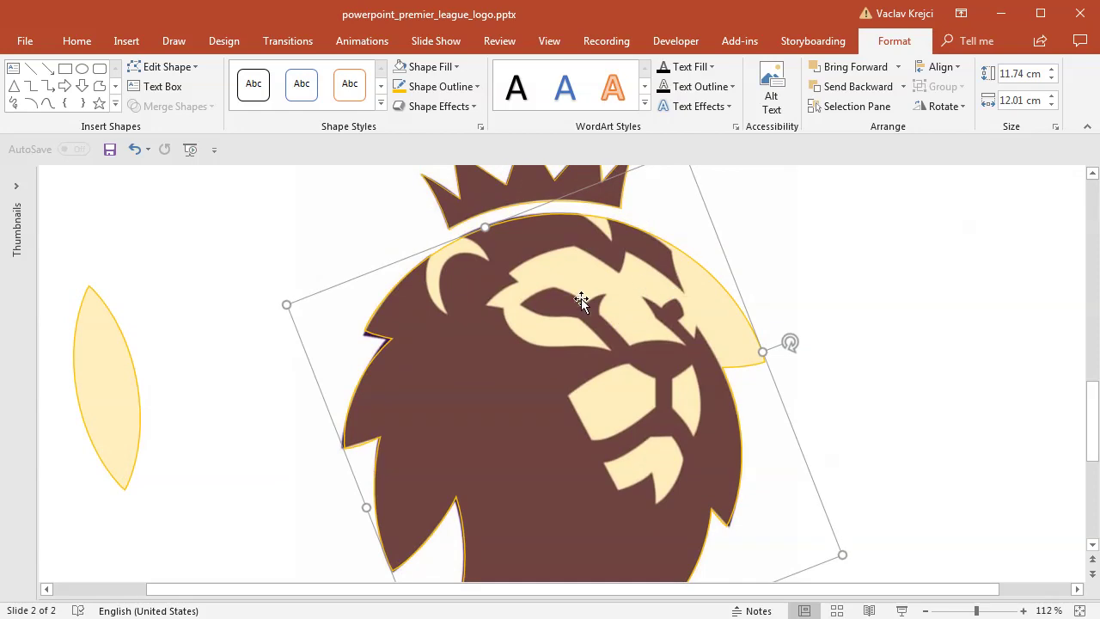
pyautogui.click(101, 376)
pyautogui.moveTo(101, 376); pyautogui.dragTo(788, 319)
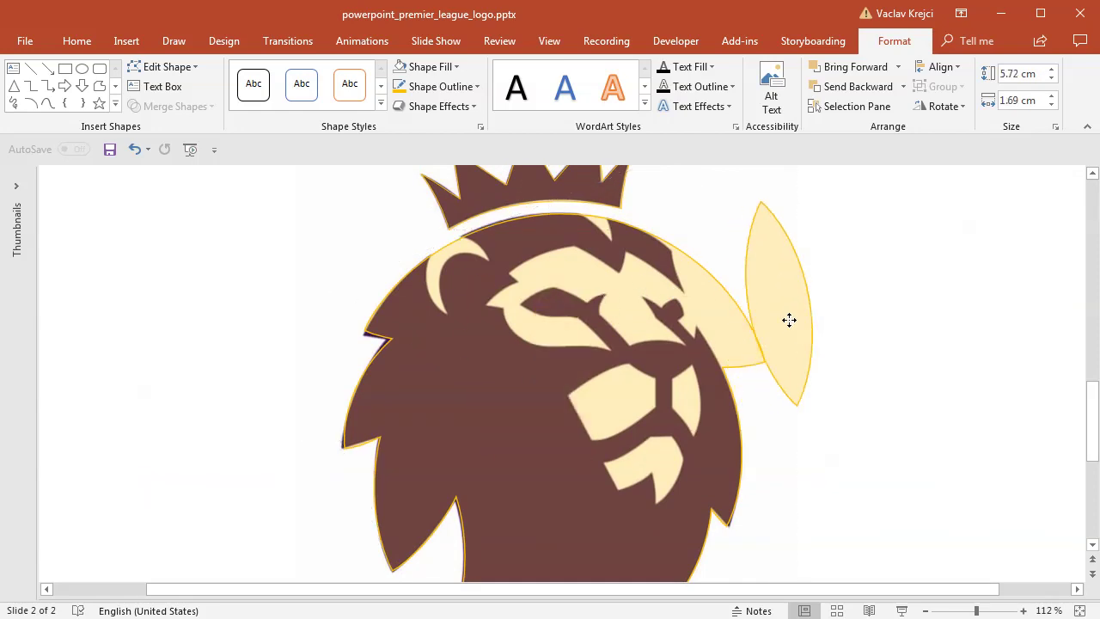
# - Zoom in, drag the pale leaf's corner out to 4.15 × 2.83 cm, and nudge it down
pyautogui.click(993, 611)
pyautogui.moveTo(1096, 411); pyautogui.dragTo(1095, 418)
pyautogui.hotkey('ctrl', 'z')
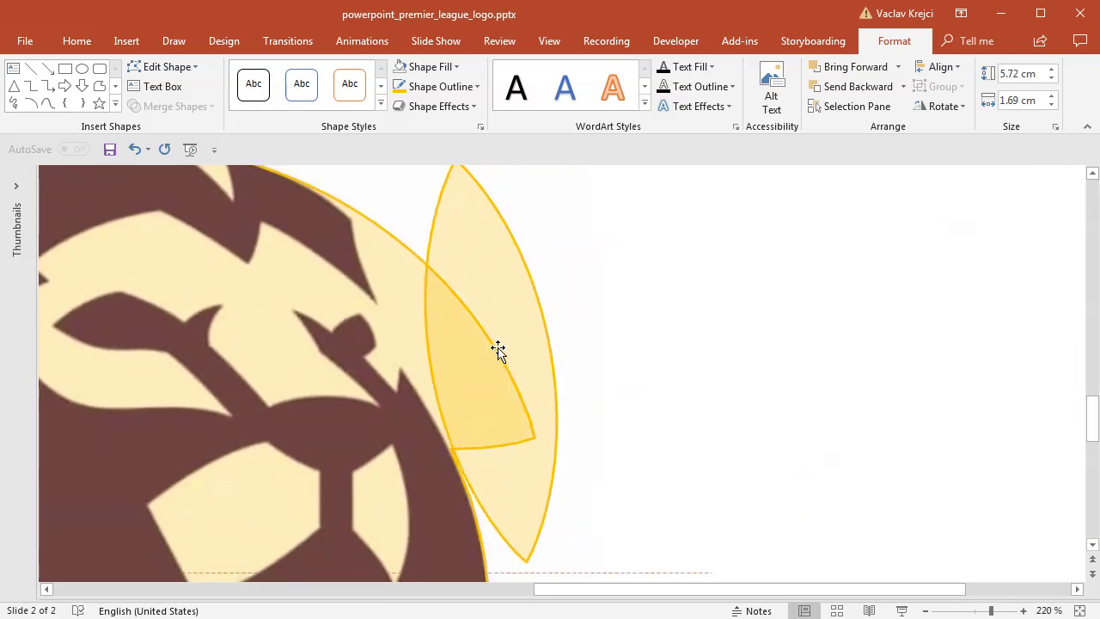
pyautogui.moveTo(582, 545); pyautogui.dragTo(647, 427)
pyautogui.moveTo(502, 290); pyautogui.dragTo(512, 341)
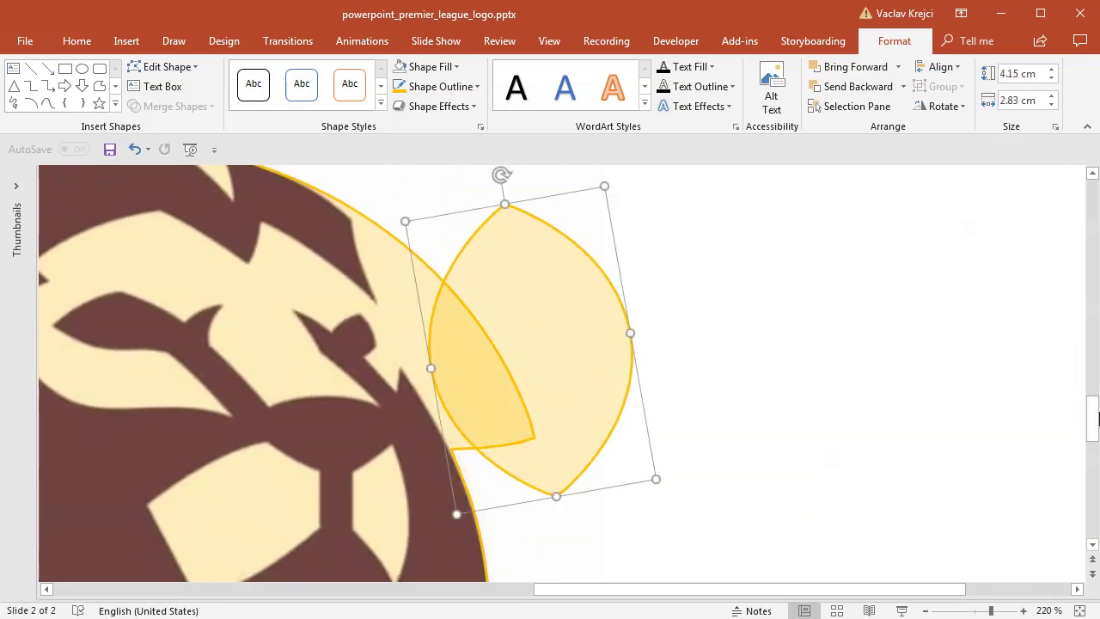
pyautogui.scroll(-2, 600, 235)
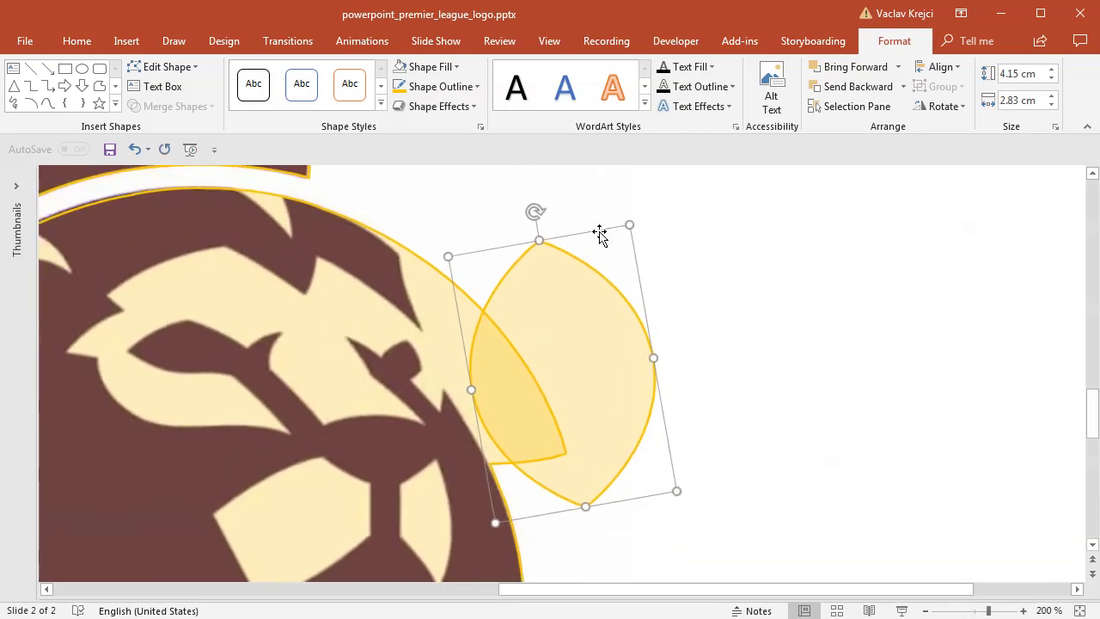